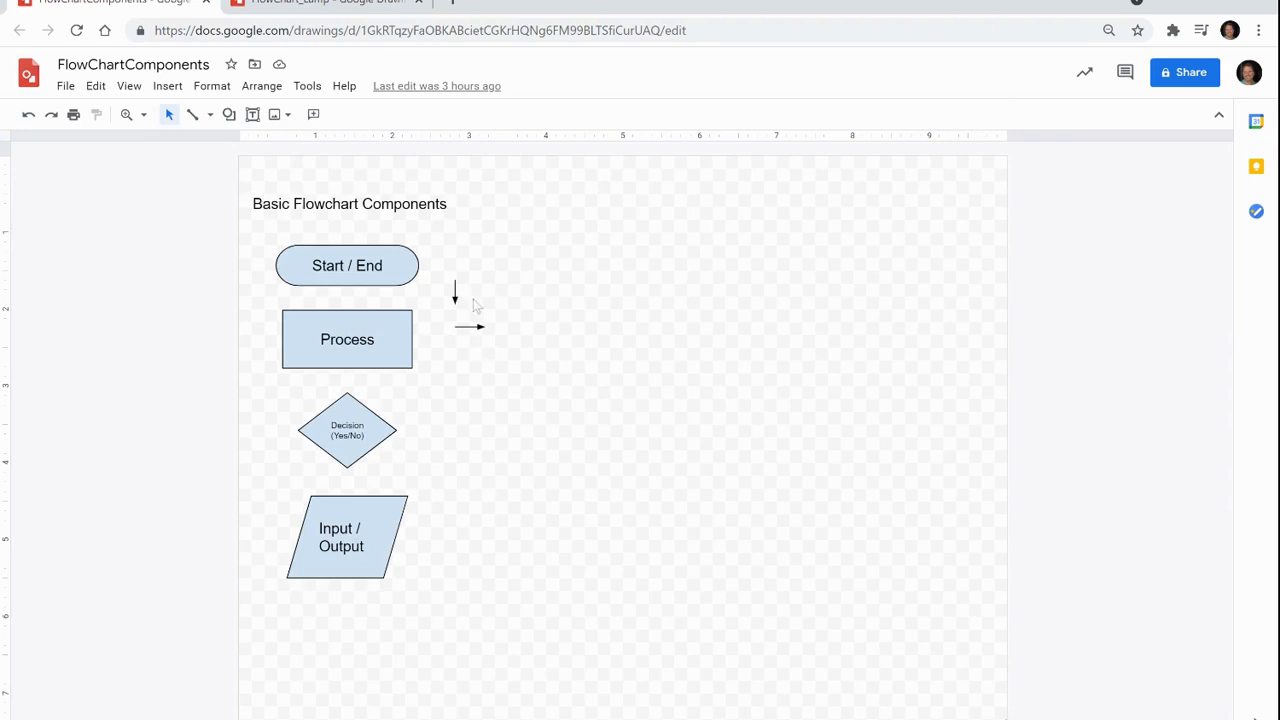
Step: Switch to the FlowChart_Lamp drawing
left_click(366, 4)
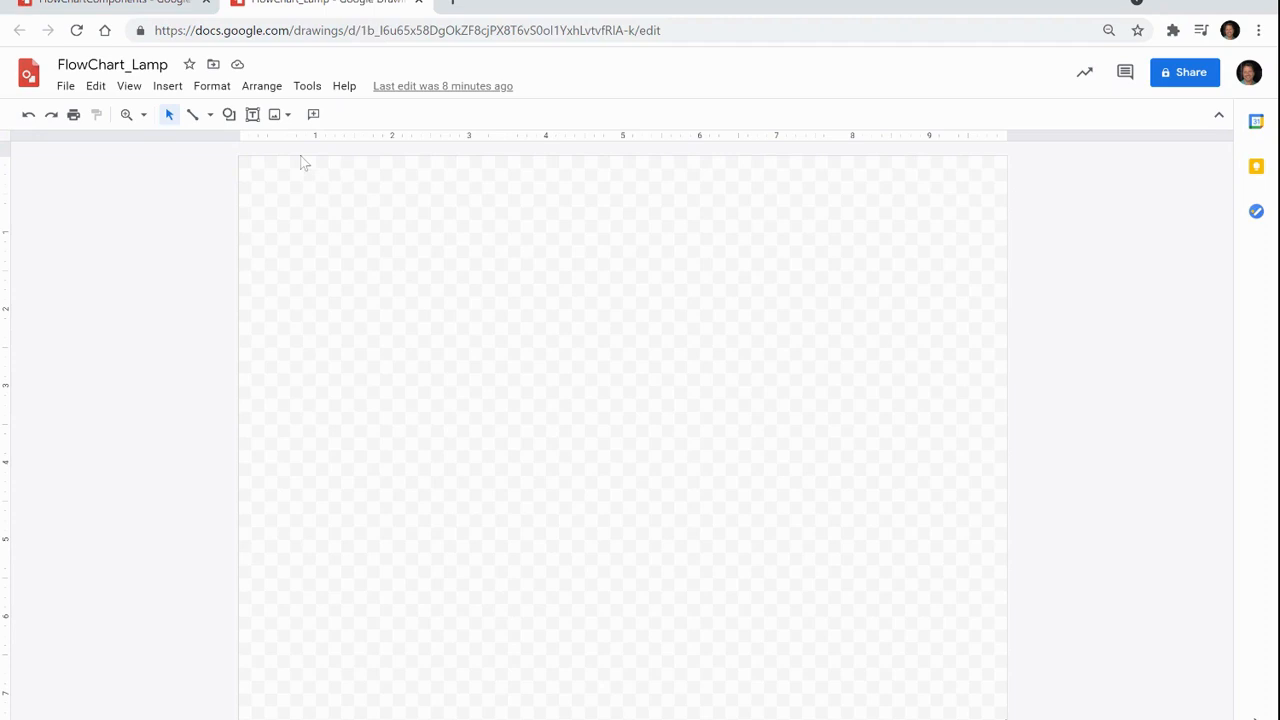
left_click(66, 87)
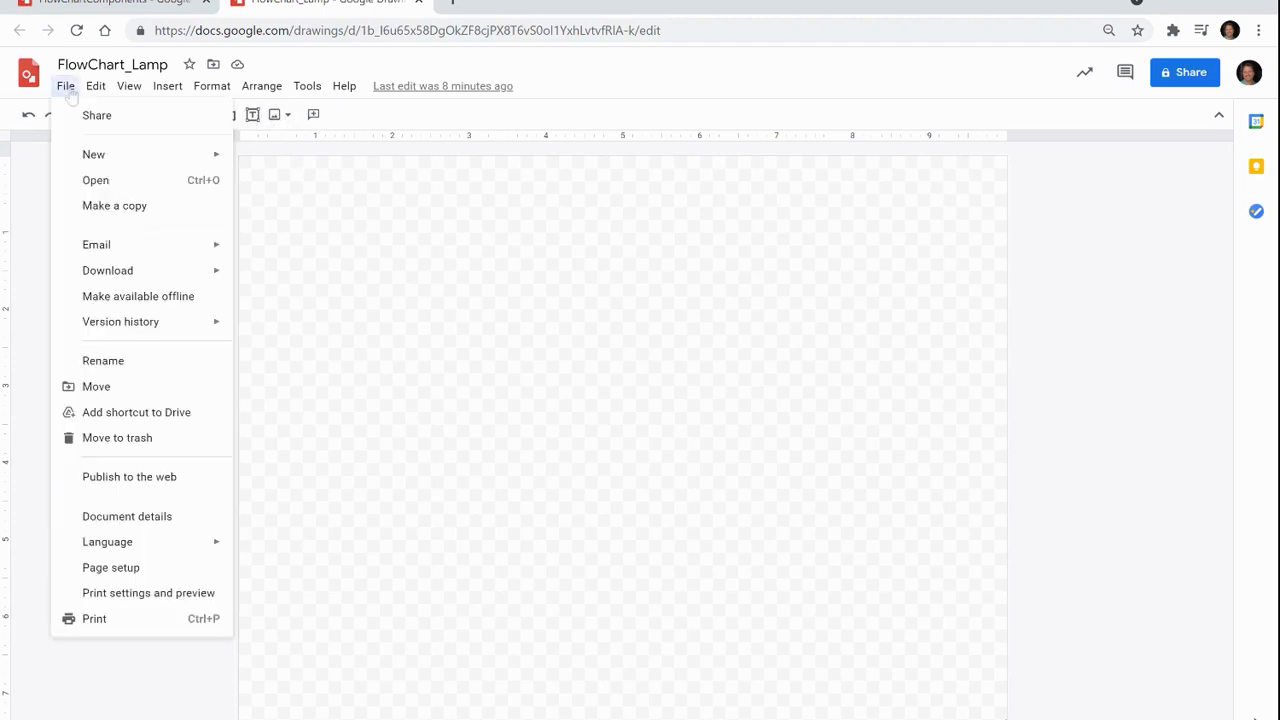
left_click(414, 263)
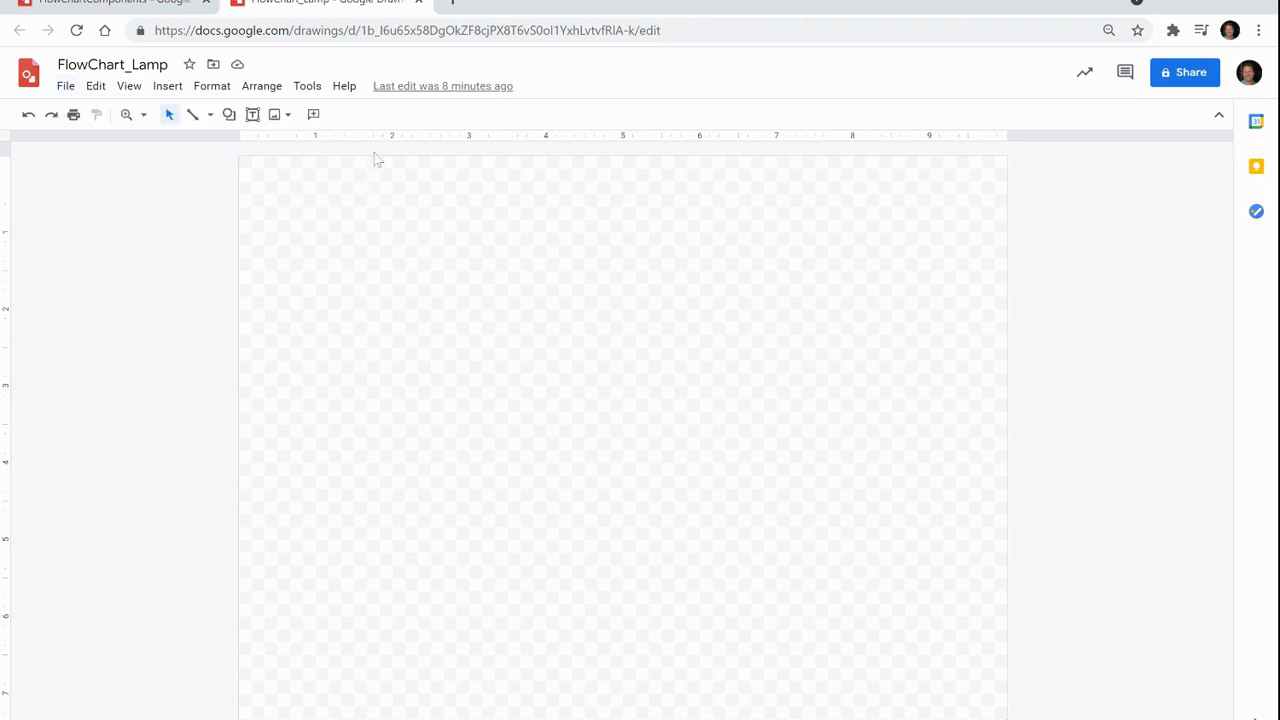
Step: Open Google Drive in a new browser tab and create a new Google Drawings file there
left_click(453, 3)
type("dr")
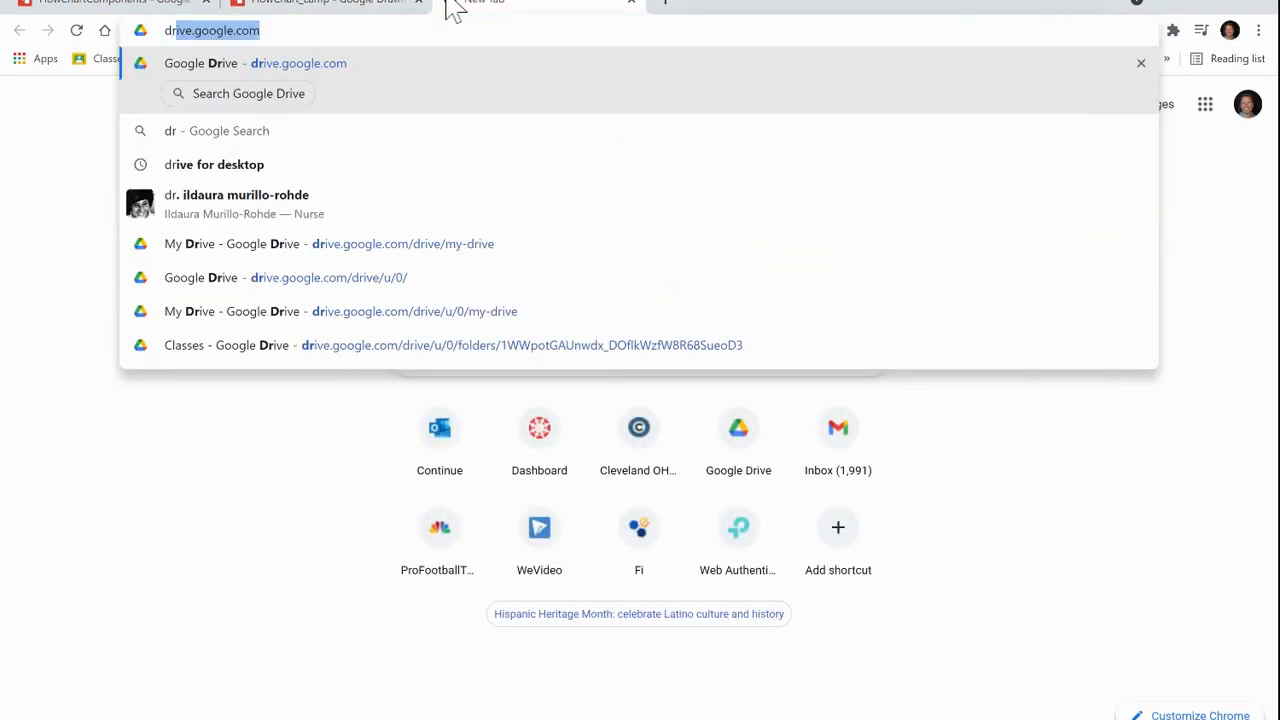
key("Return")
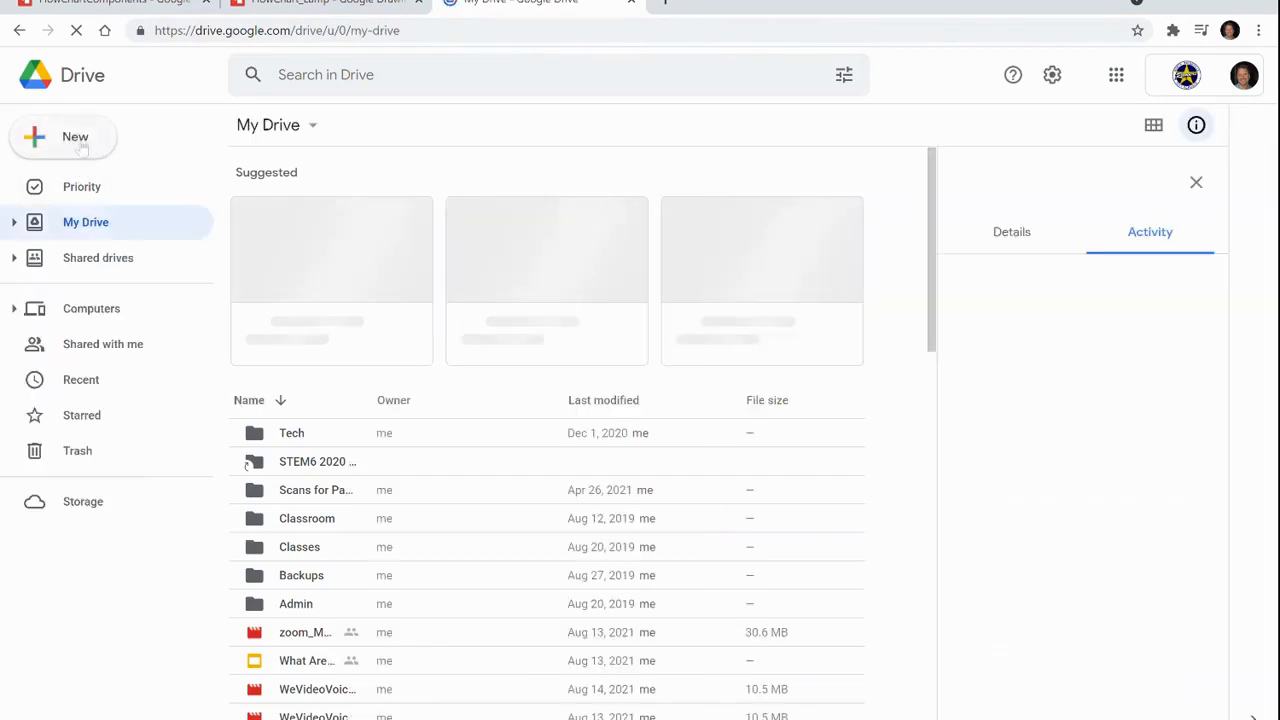
left_click(58, 150)
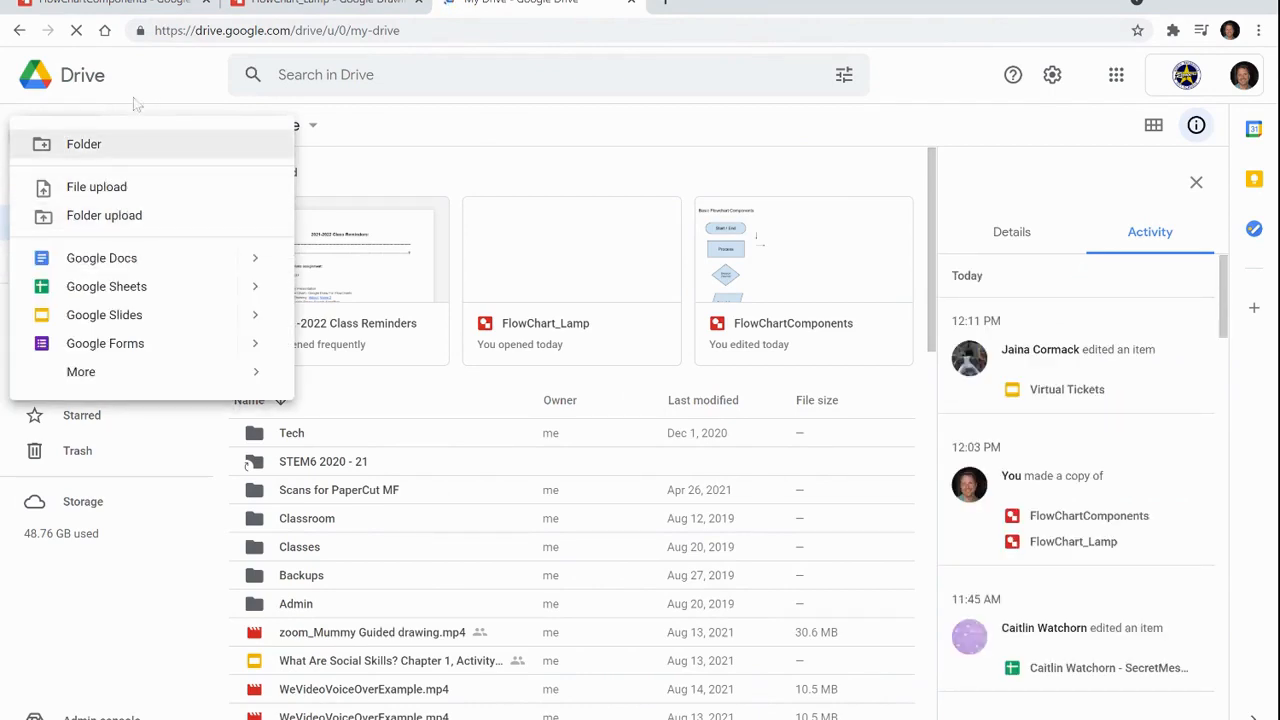
mouse_move(151, 371)
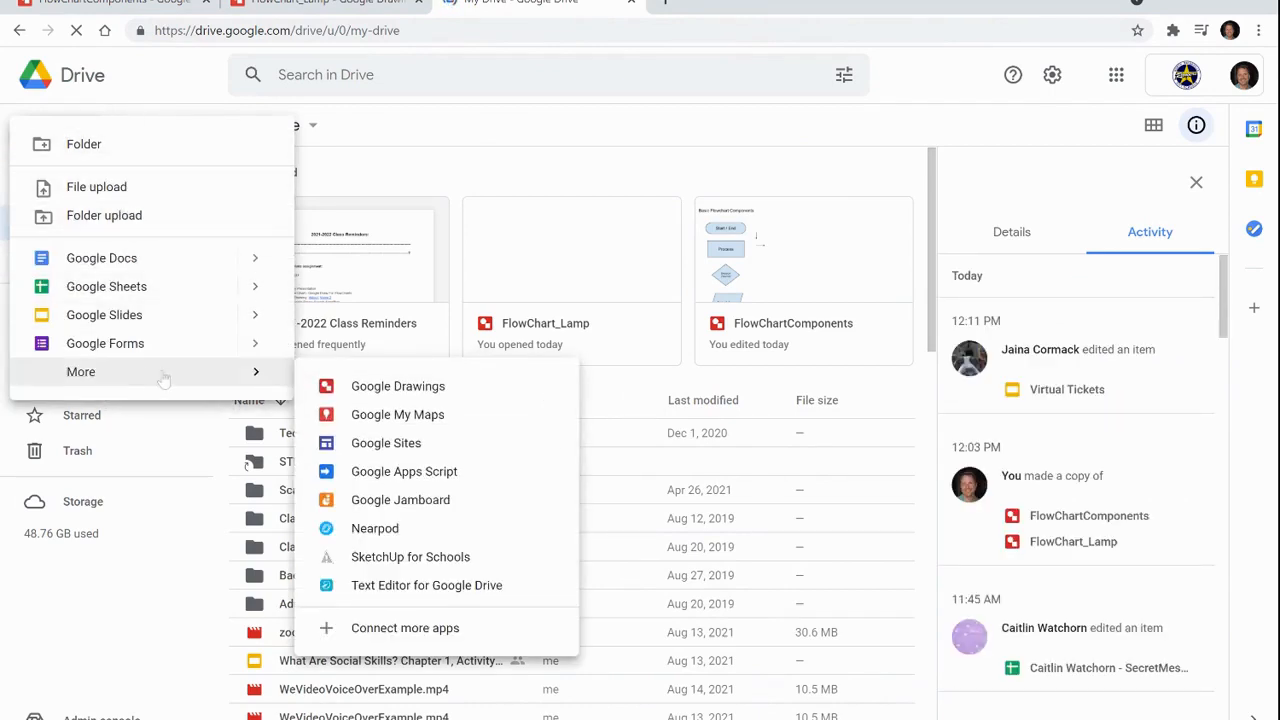
left_click(398, 388)
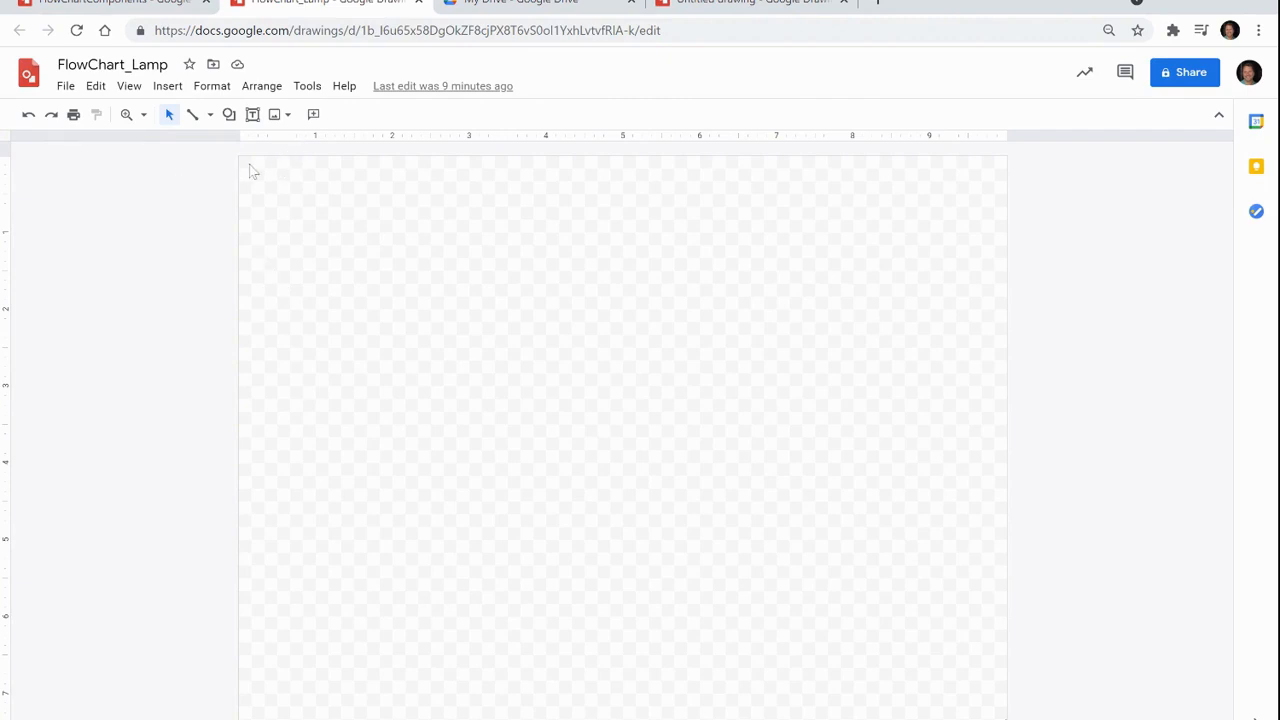
Step: In the FlowChart_Lamp drawing, draw a wide terminator (start/end) flowchart shape near the top of the canvas
left_click(228, 116)
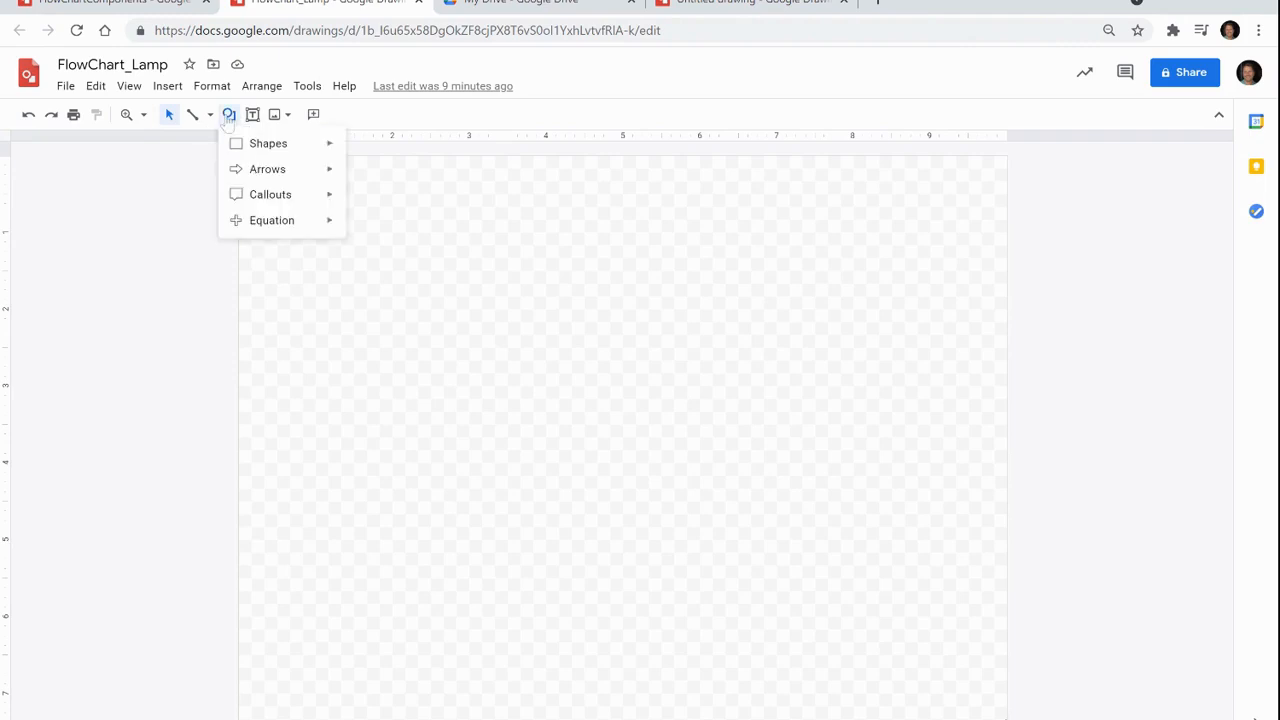
mouse_move(253, 153)
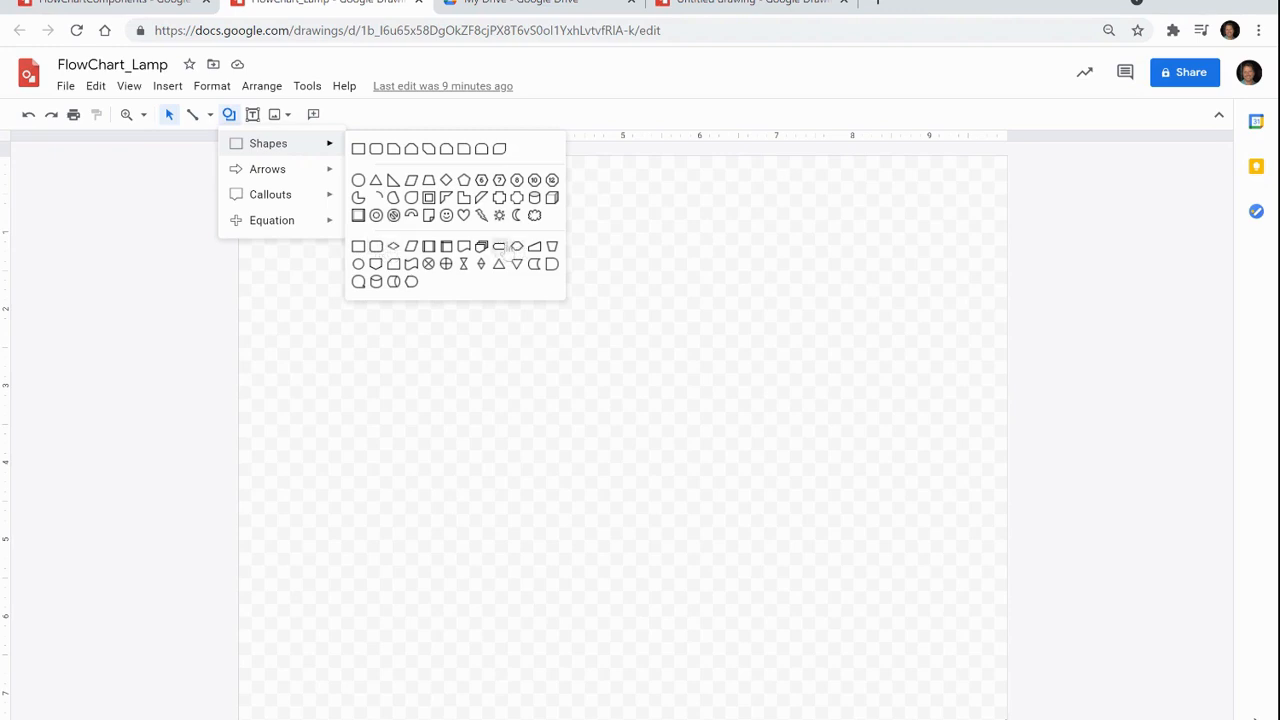
left_click(500, 248)
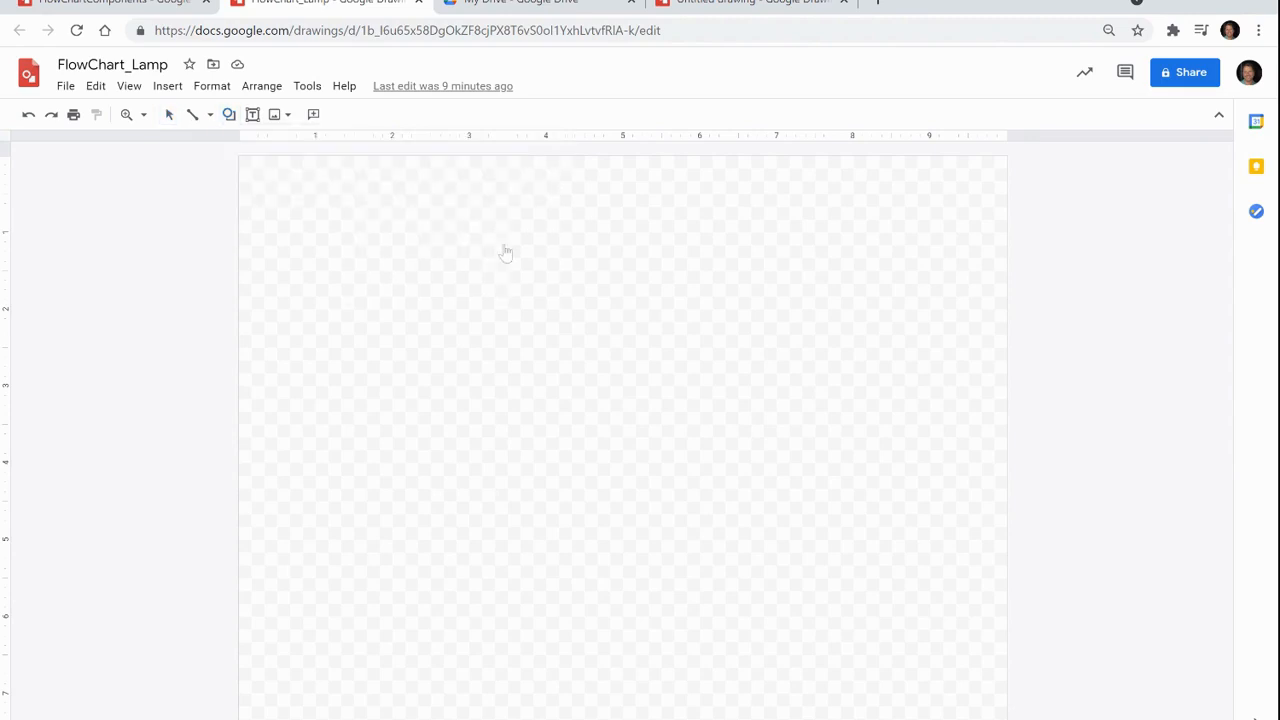
left_click_drag(354, 208, 551, 271)
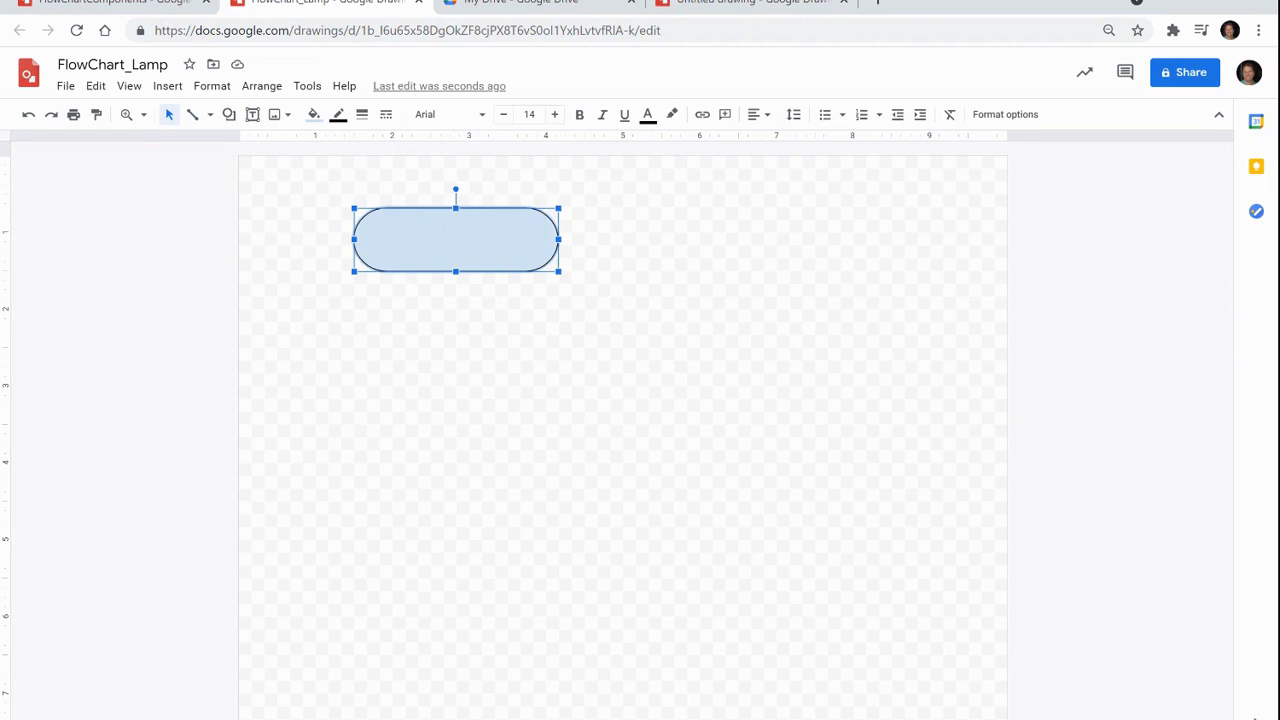
Step: Label the terminator shape "Lamp doesn't work" and centre its text horizontally
double_click(420, 238)
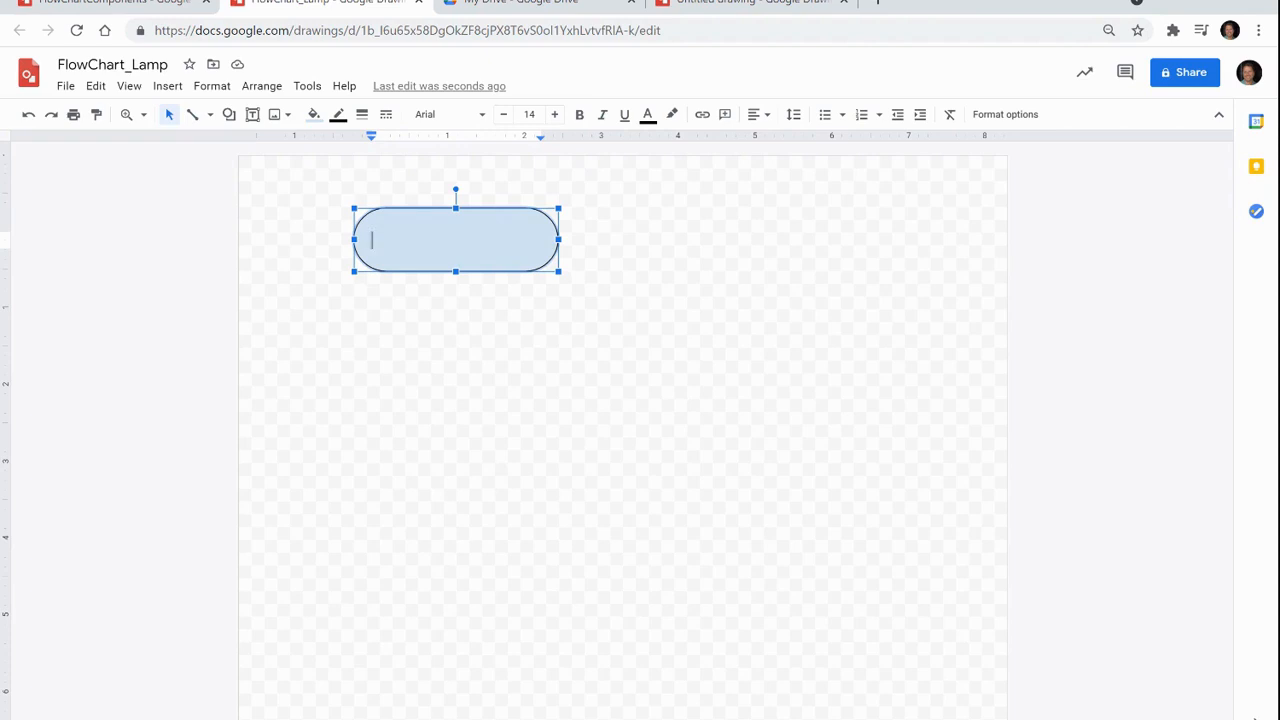
type("Lamp doesn't work")
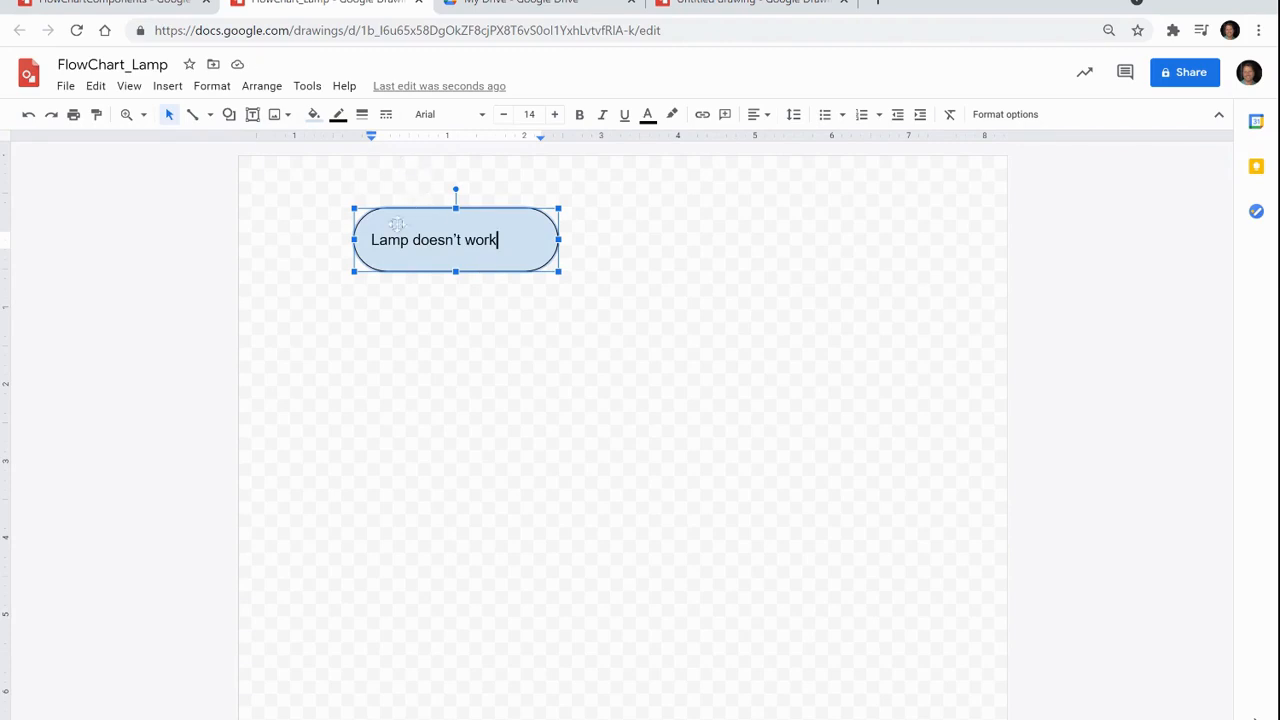
left_click(765, 114)
left_click(779, 138)
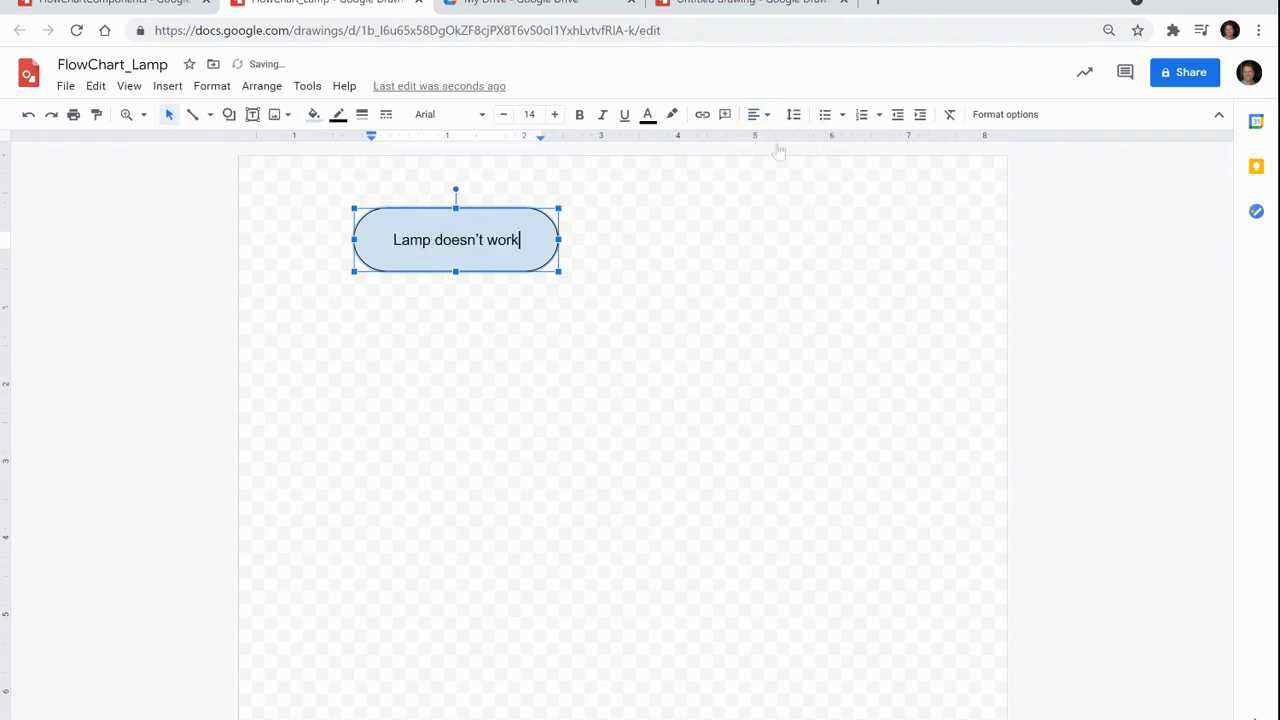
left_click(449, 345)
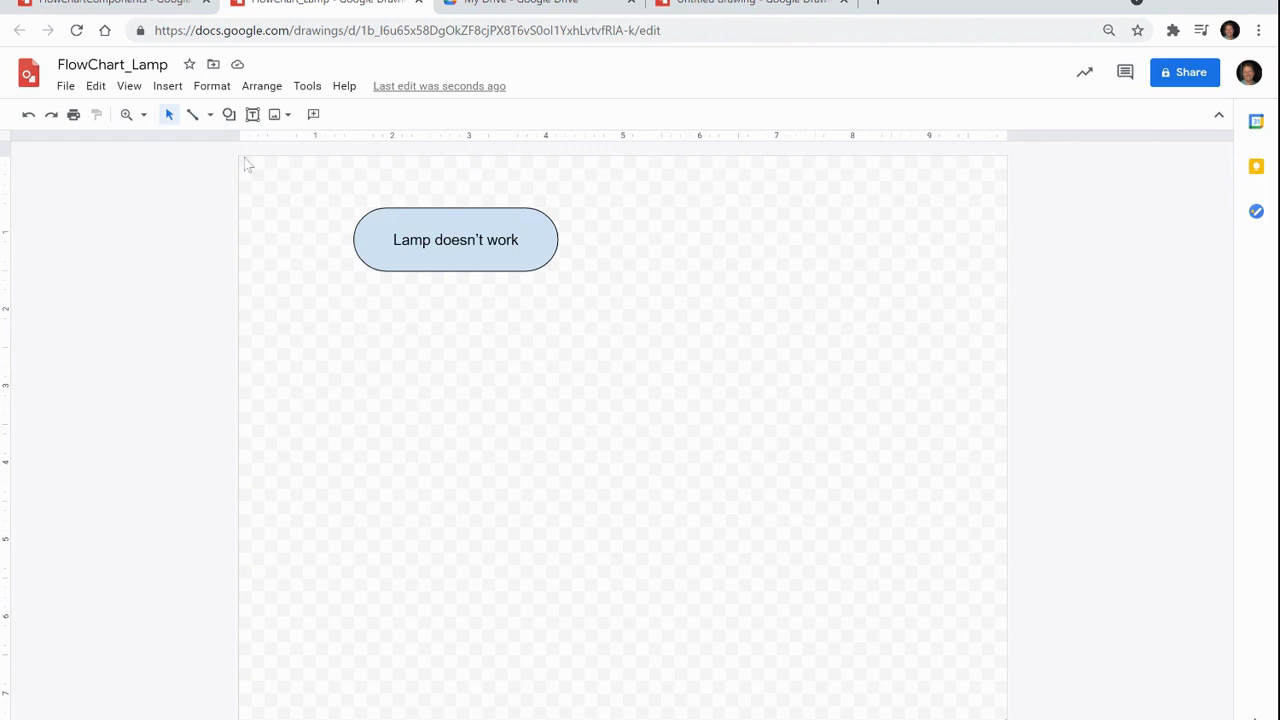
Step: Draw a flowchart decision diamond and position it beneath the "Lamp doesn't work" shape, leaving a gap between them
left_click(229, 115)
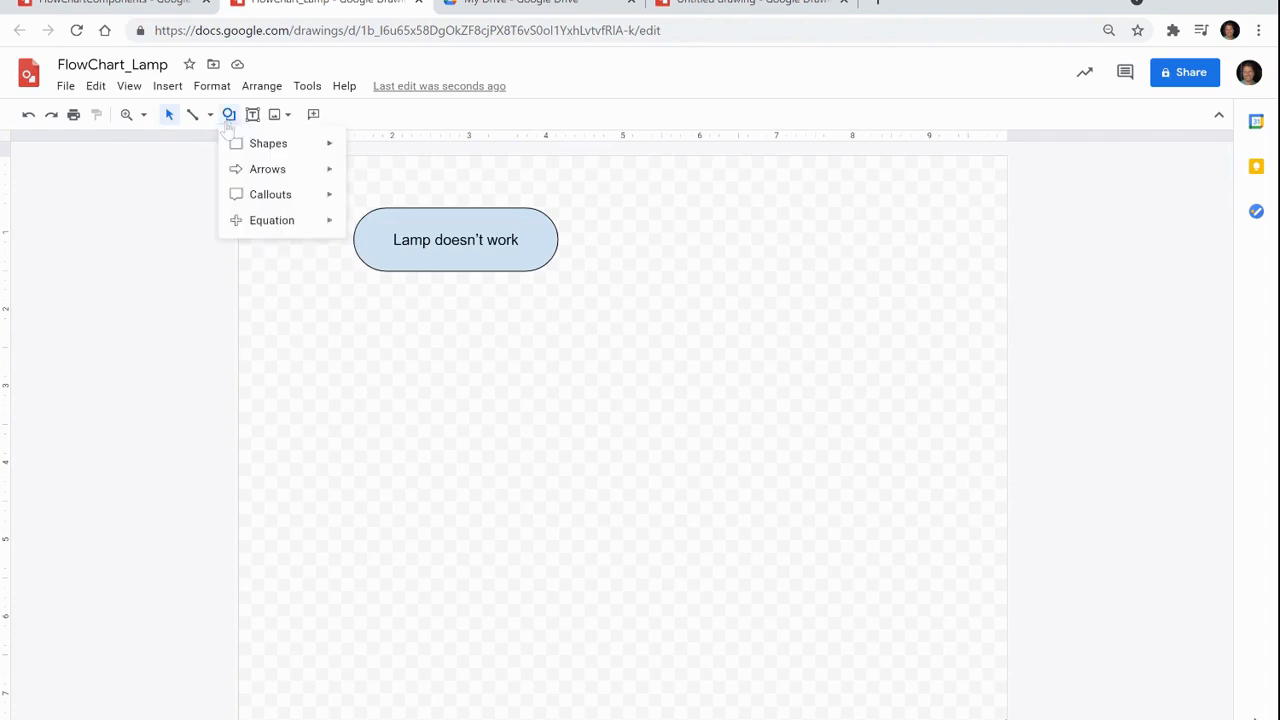
mouse_move(293, 148)
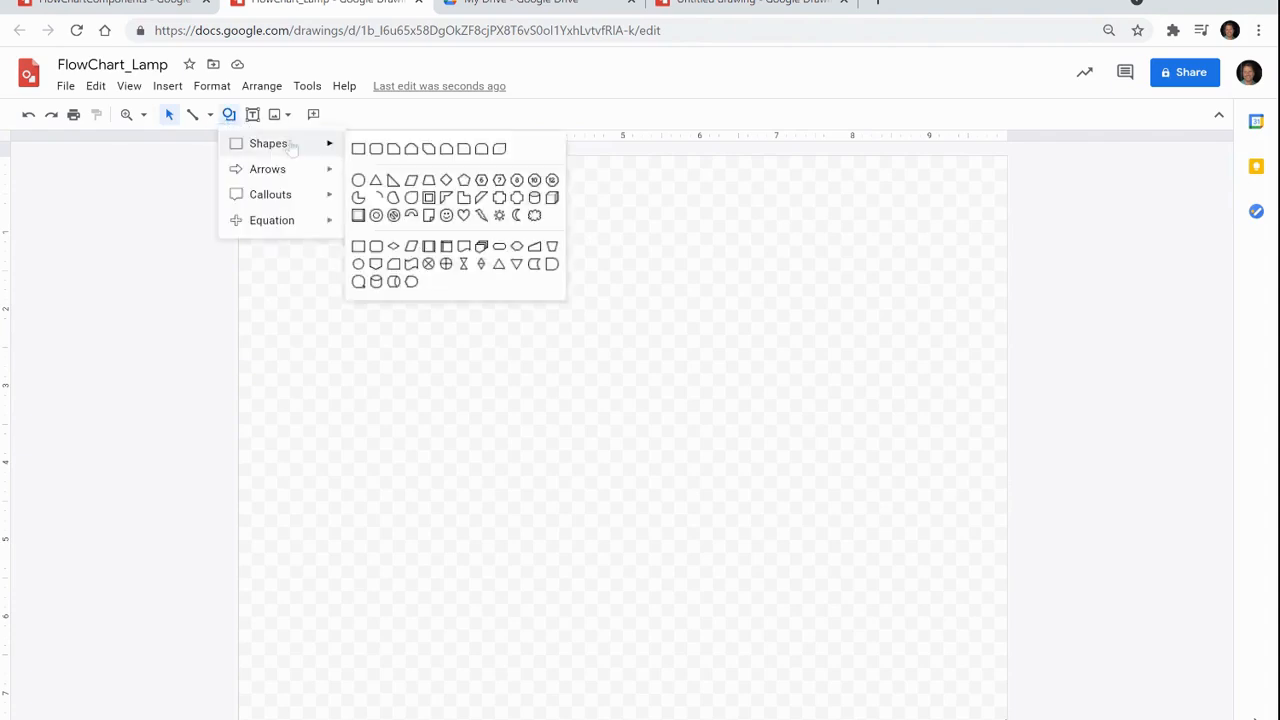
left_click(395, 250)
mouse_move(446, 290)
left_mouse_down()
mouse_move(446, 390)
mouse_move(354, 410)
mouse_move(333, 458)
mouse_move(290, 420)
left_mouse_up()
mouse_move(400, 363)
left_mouse_down()
mouse_move(491, 412)
mouse_move(465, 417)
mouse_move(479, 427)
left_mouse_up()
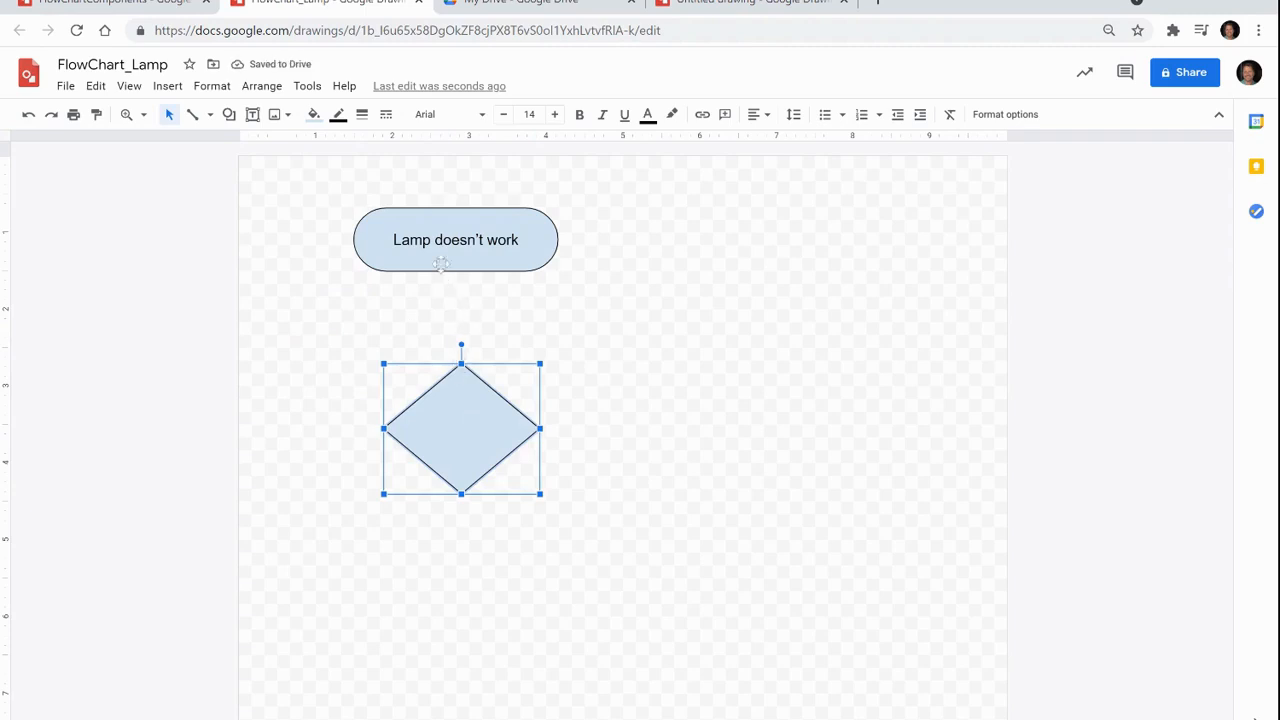
left_click_drag(450, 467, 448, 470)
Step: Label the decision diamond "Lamp plugged in?" and set its text to font size 11
double_click(444, 438)
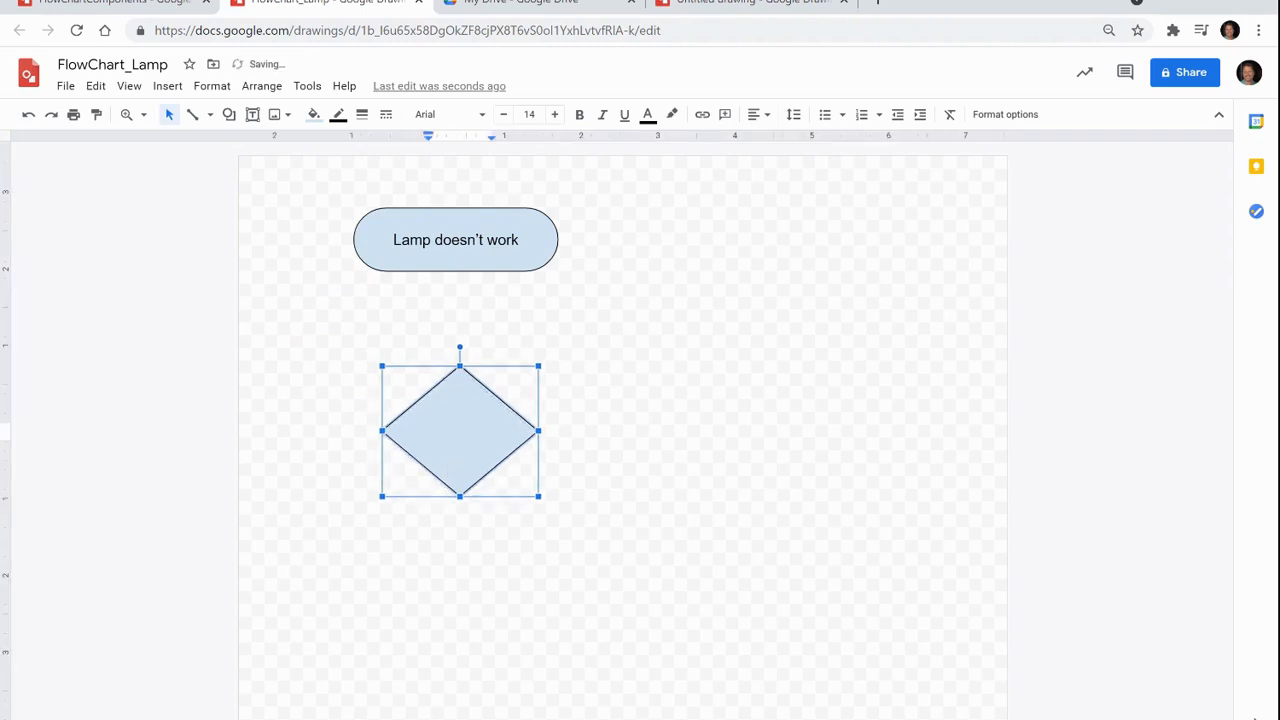
type("Lamp plugged in?")
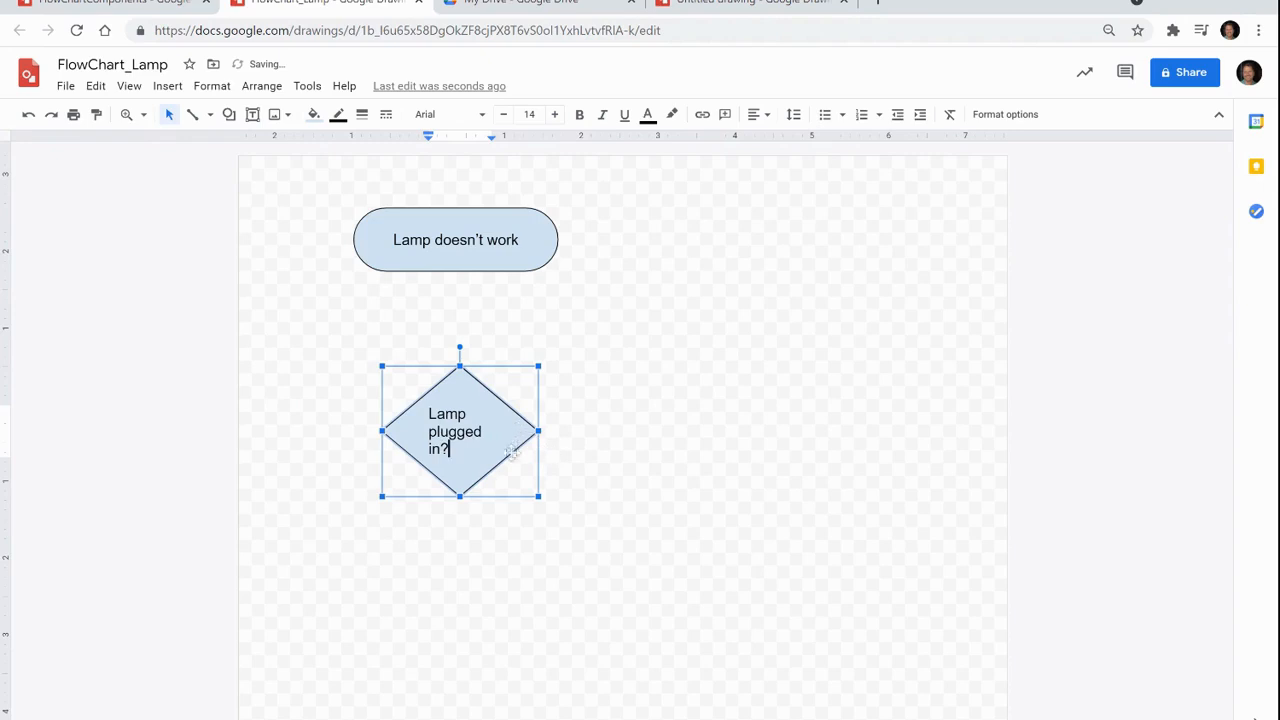
key("ctrl+a")
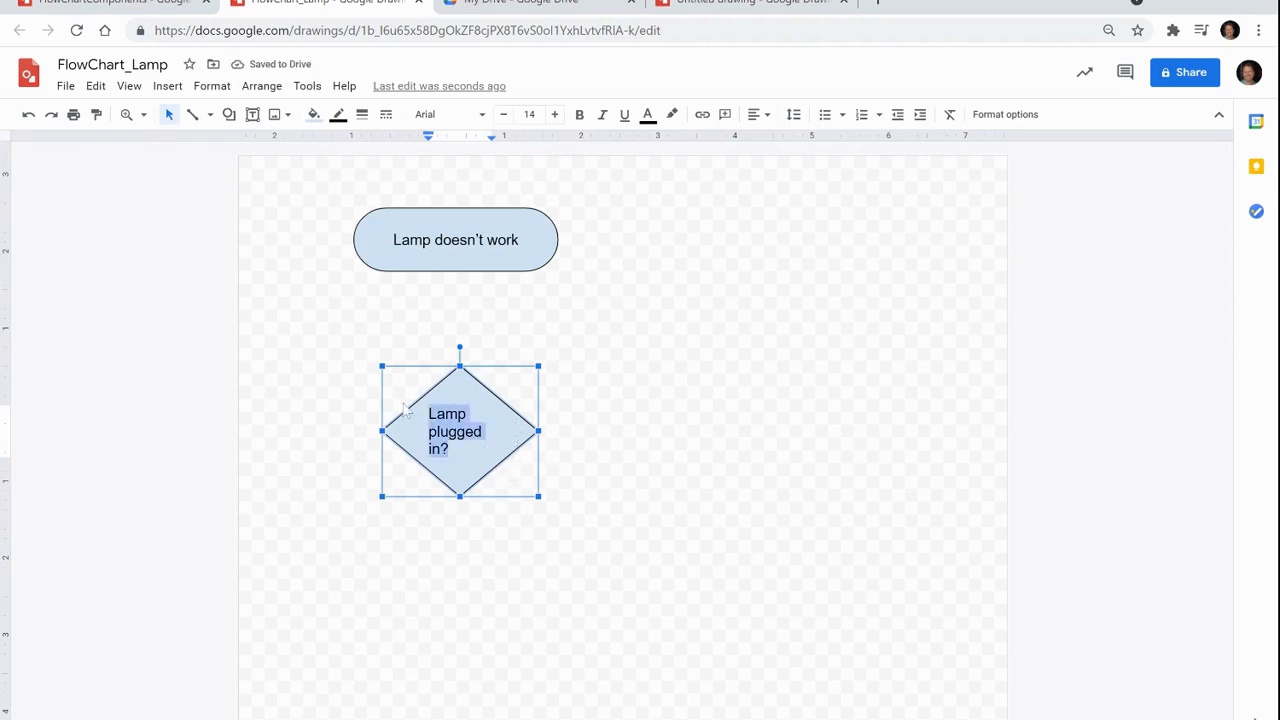
left_click(504, 114)
left_click(504, 114)
left_click(504, 114)
left_click(504, 114)
left_click(504, 114)
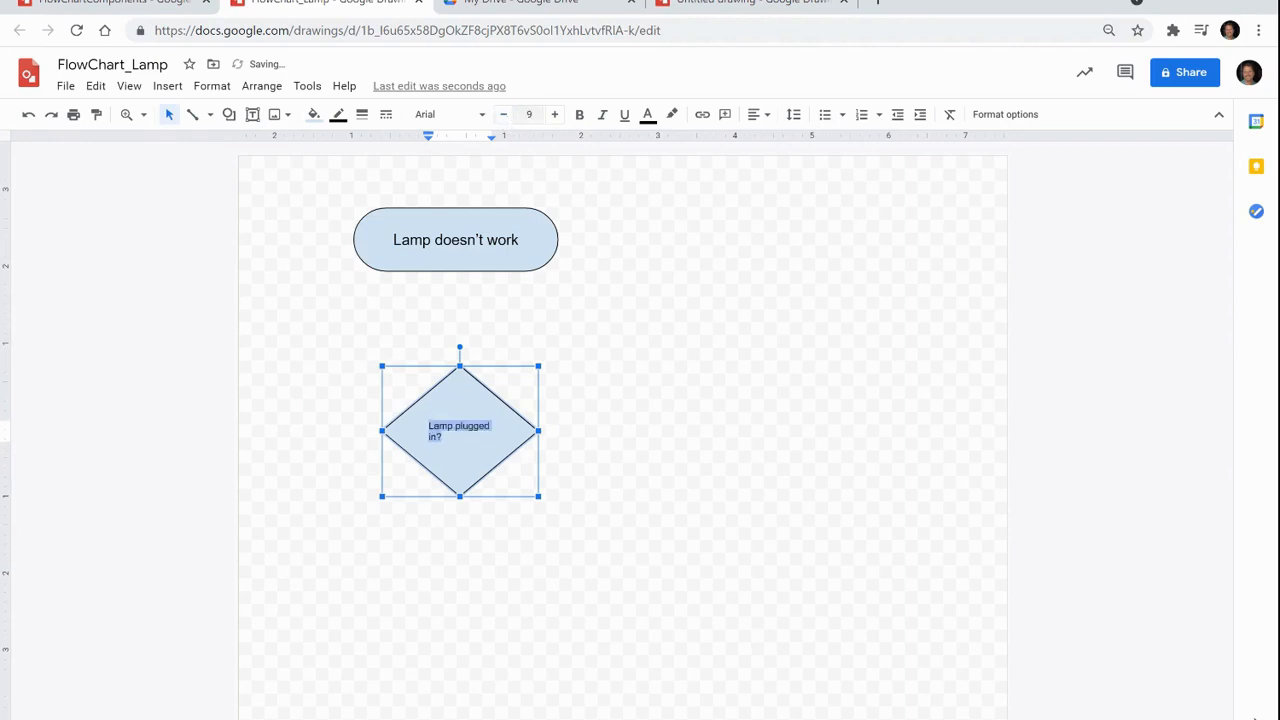
left_click(554, 114)
left_click(554, 114)
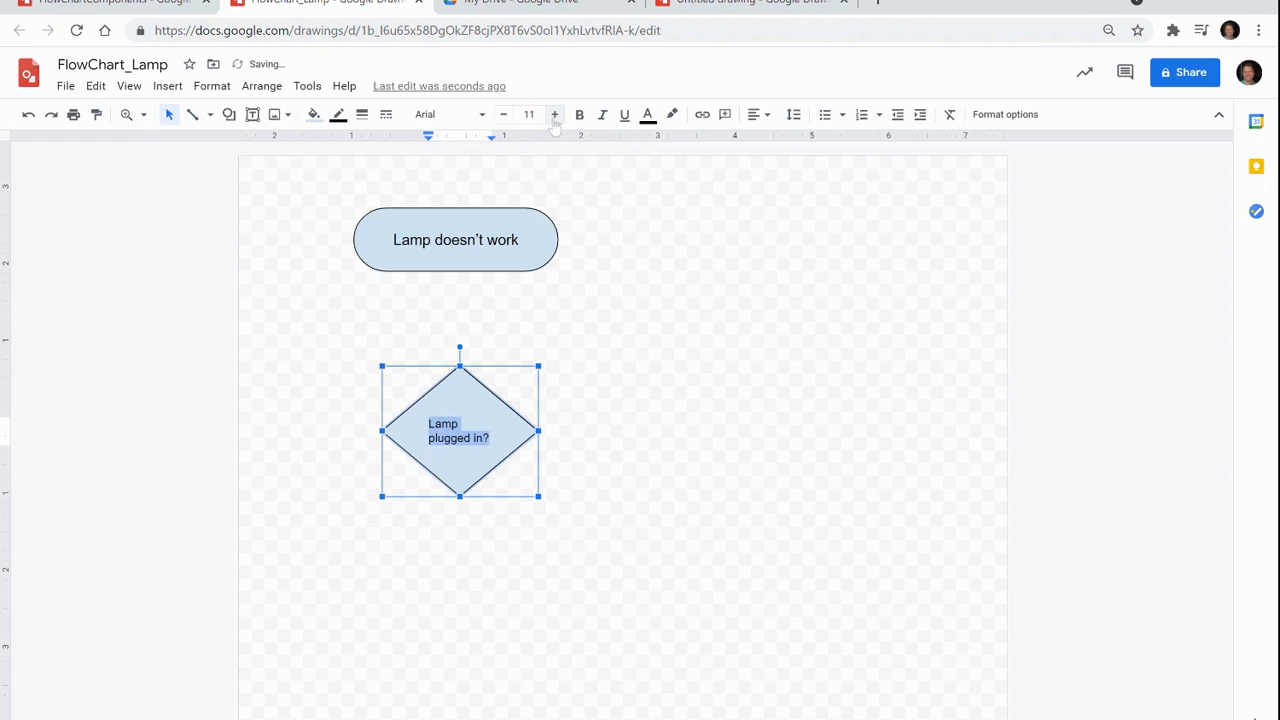
left_click(554, 114)
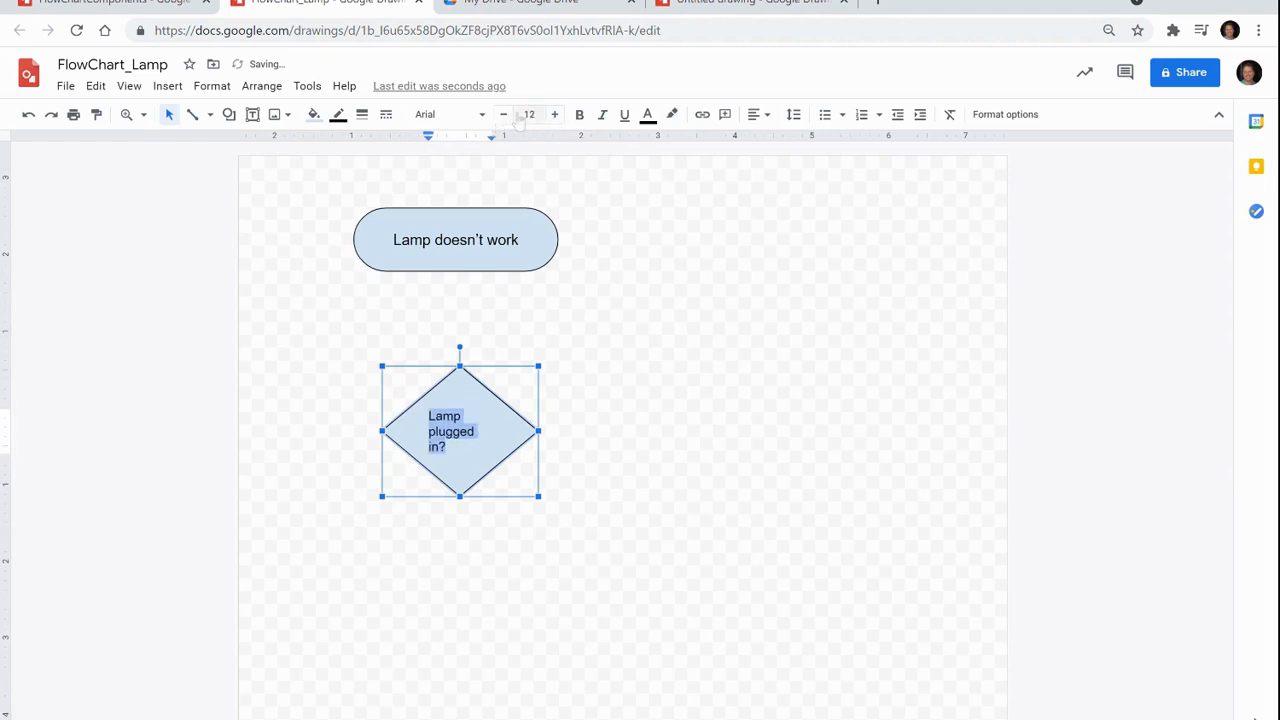
left_click(504, 114)
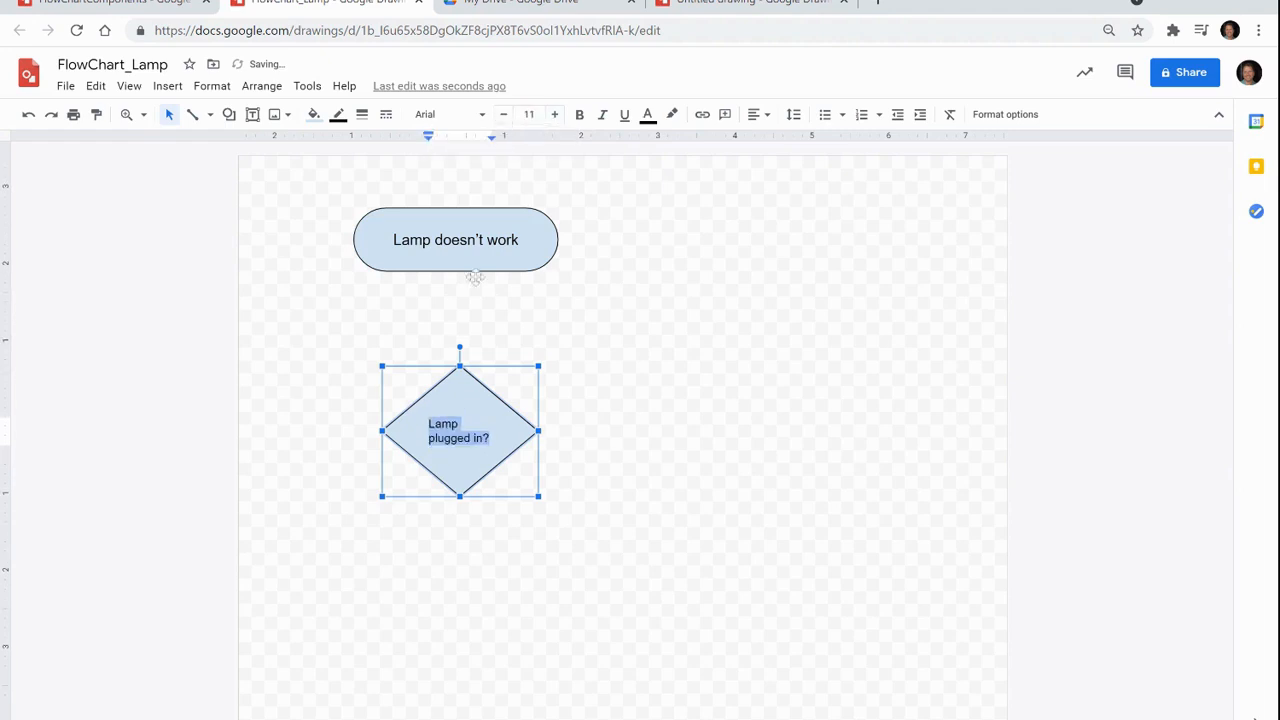
left_click(608, 427)
Step: Centre the "Lamp plugged in?" text horizontally in the diamond
left_click(460, 437)
left_click(462, 424)
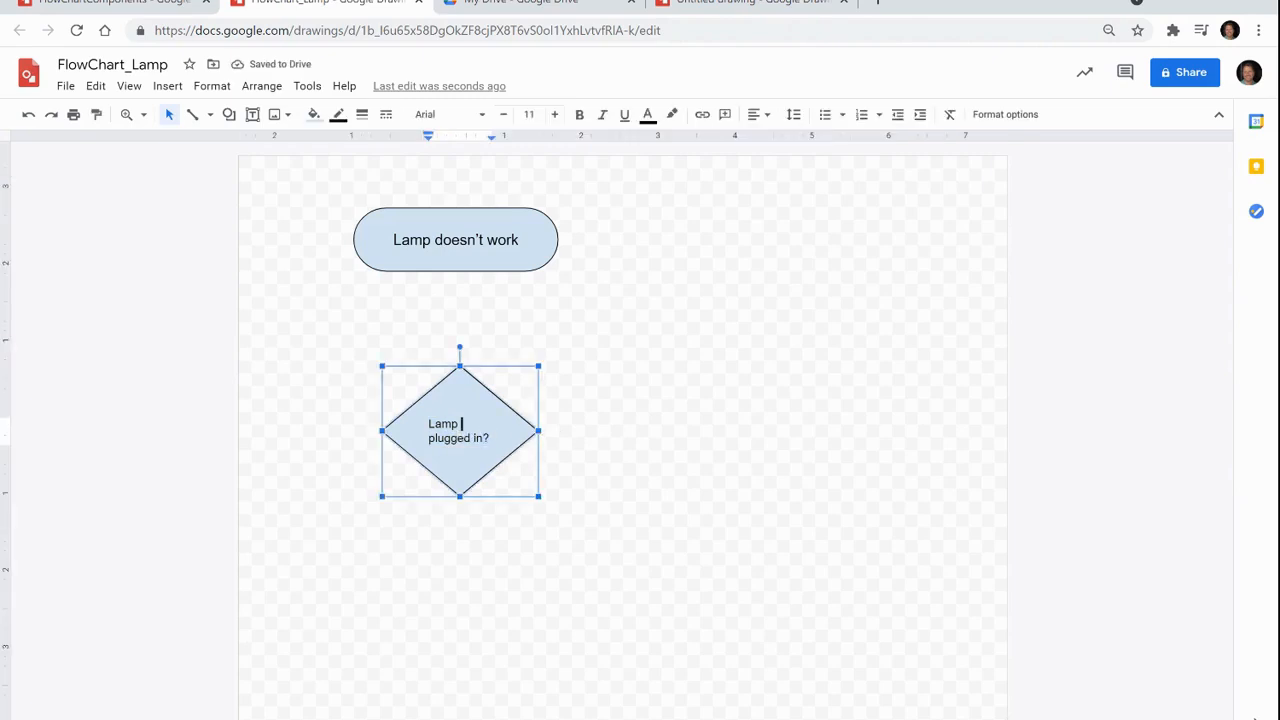
triple_click(449, 441)
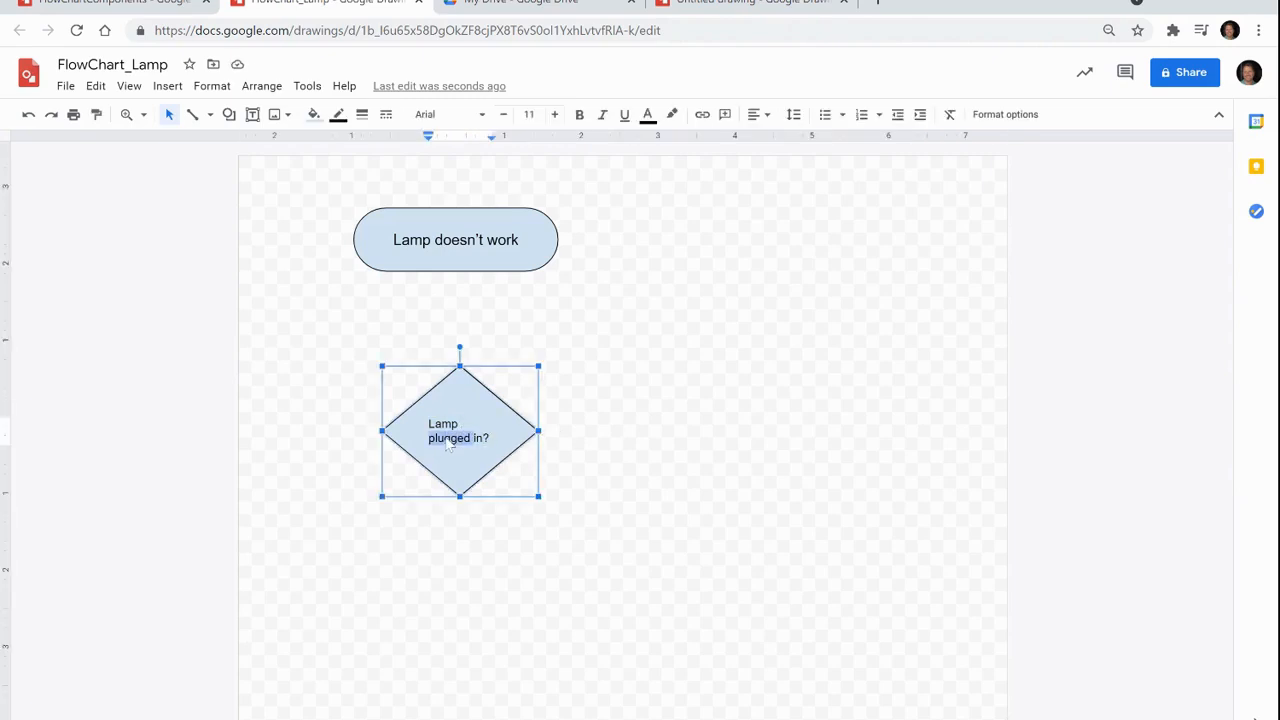
left_click(757, 114)
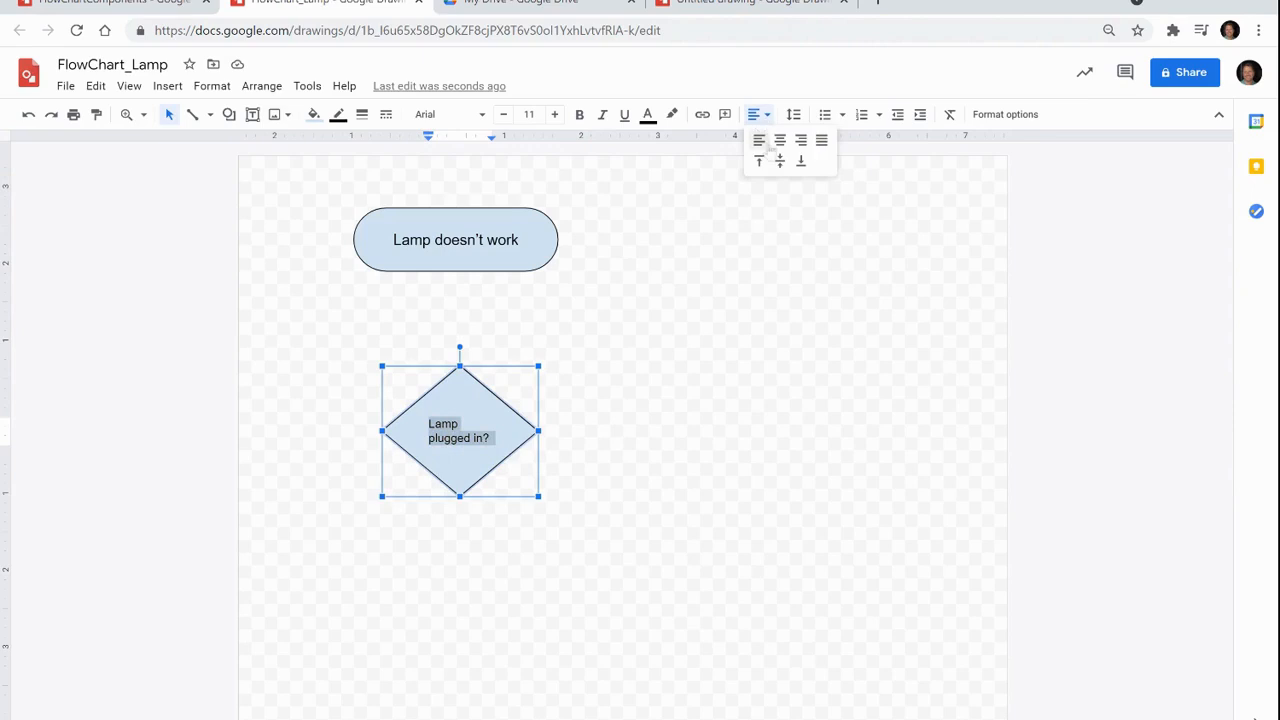
left_click(777, 145)
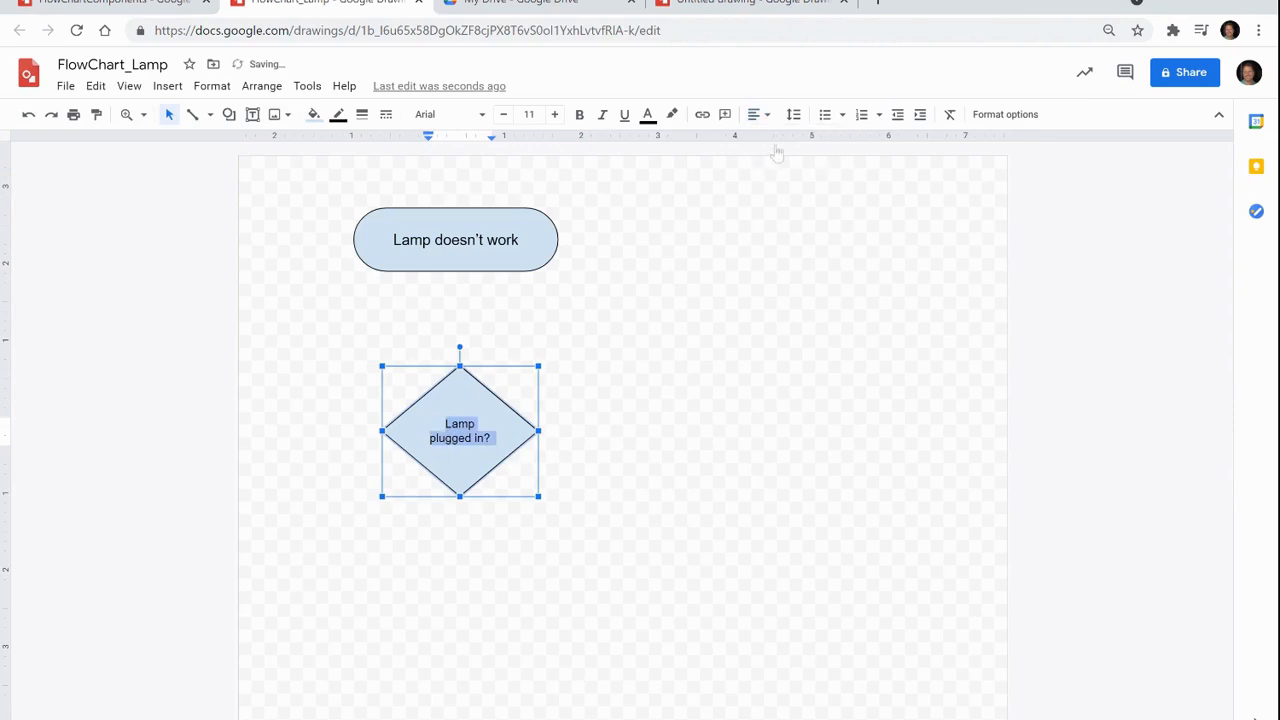
left_click(580, 397)
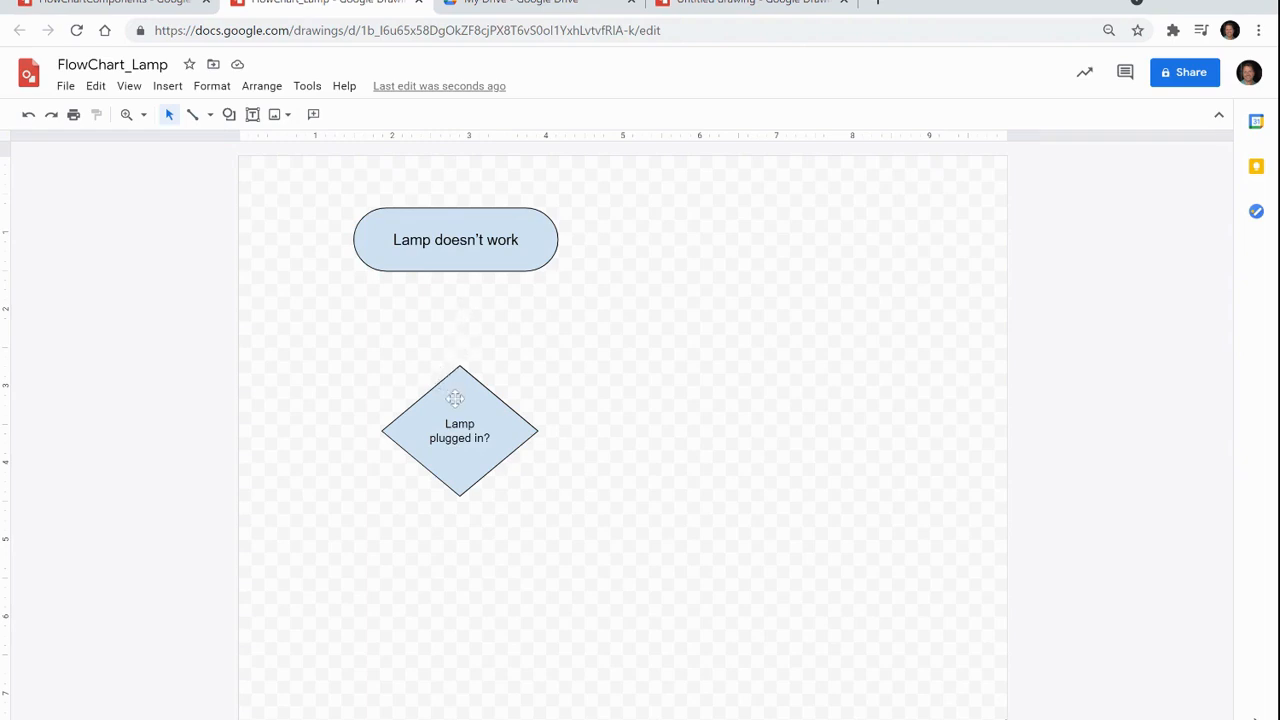
Step: Connect the bottom of the "Lamp doesn't work" shape to the top of the decision diamond with an arrow
left_click(210, 114)
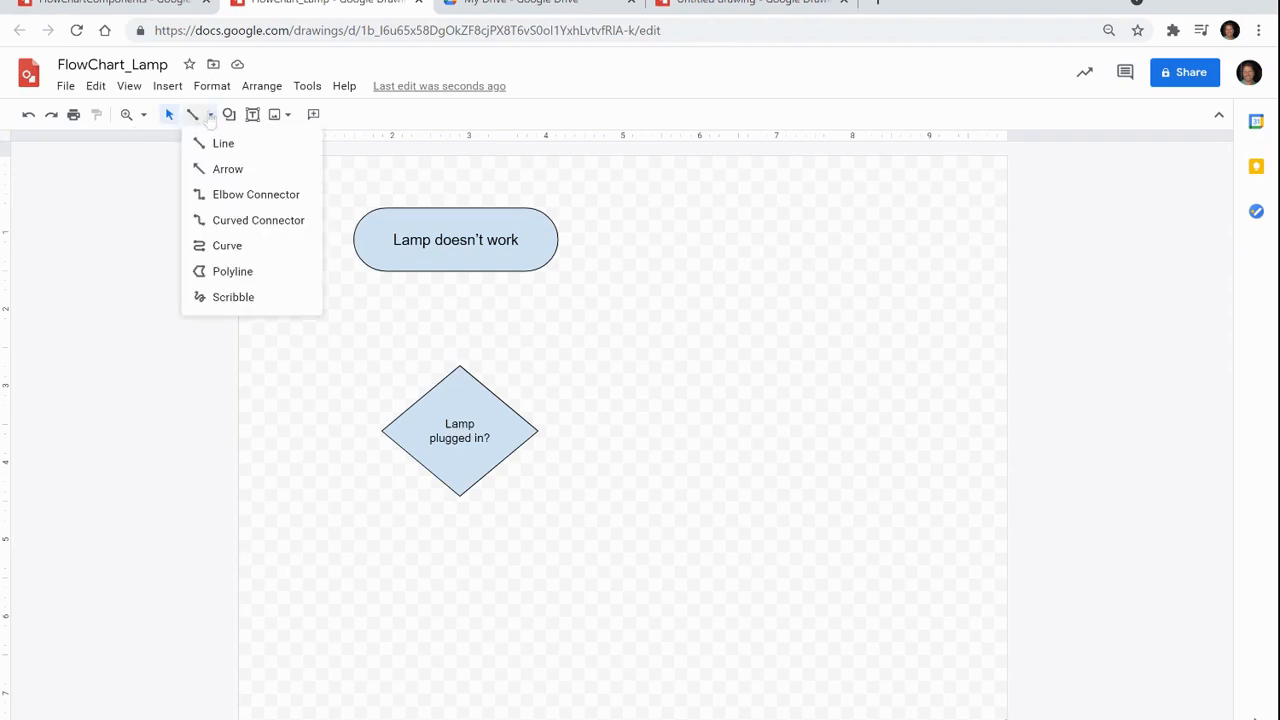
left_click(222, 166)
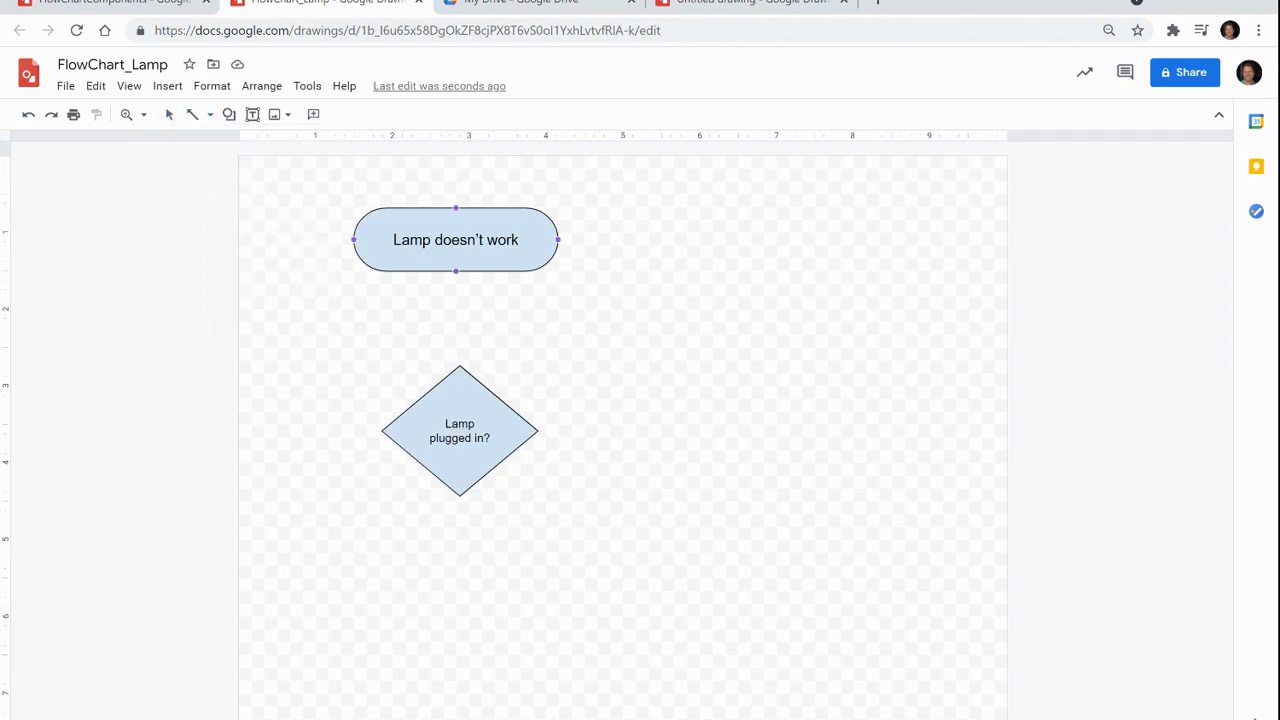
left_click_drag(456, 270, 459, 364)
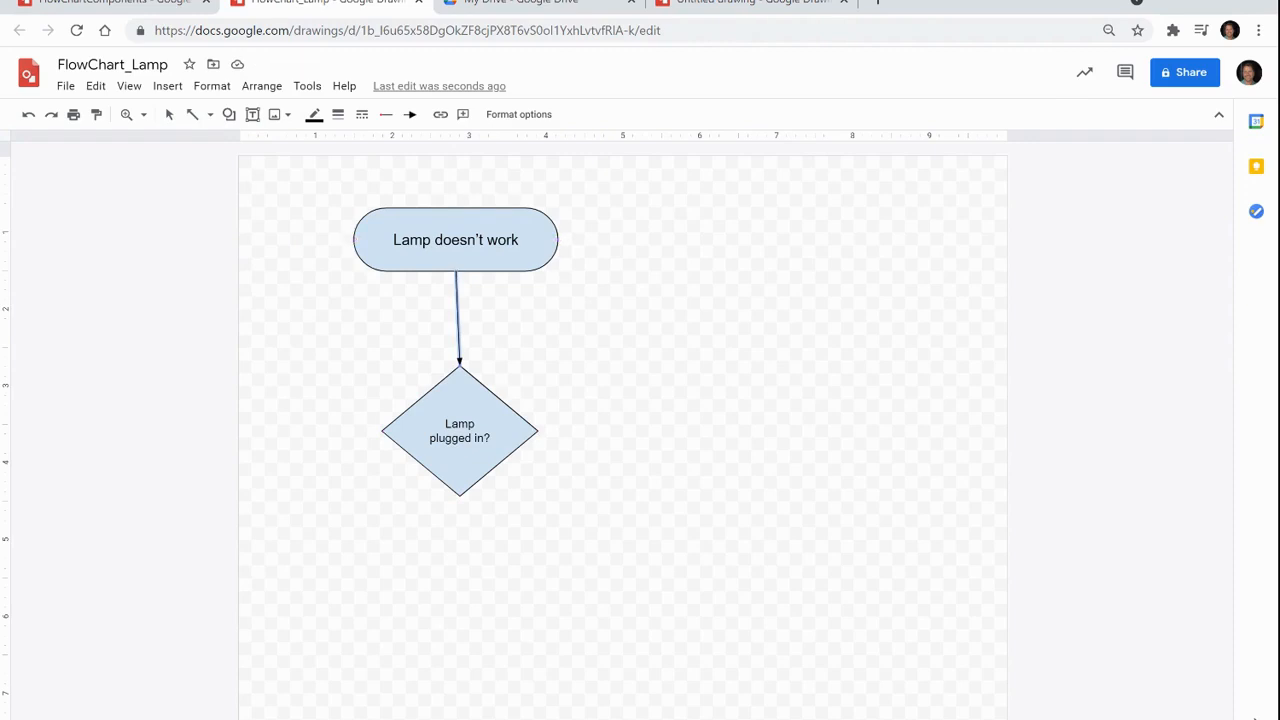
left_click(210, 115)
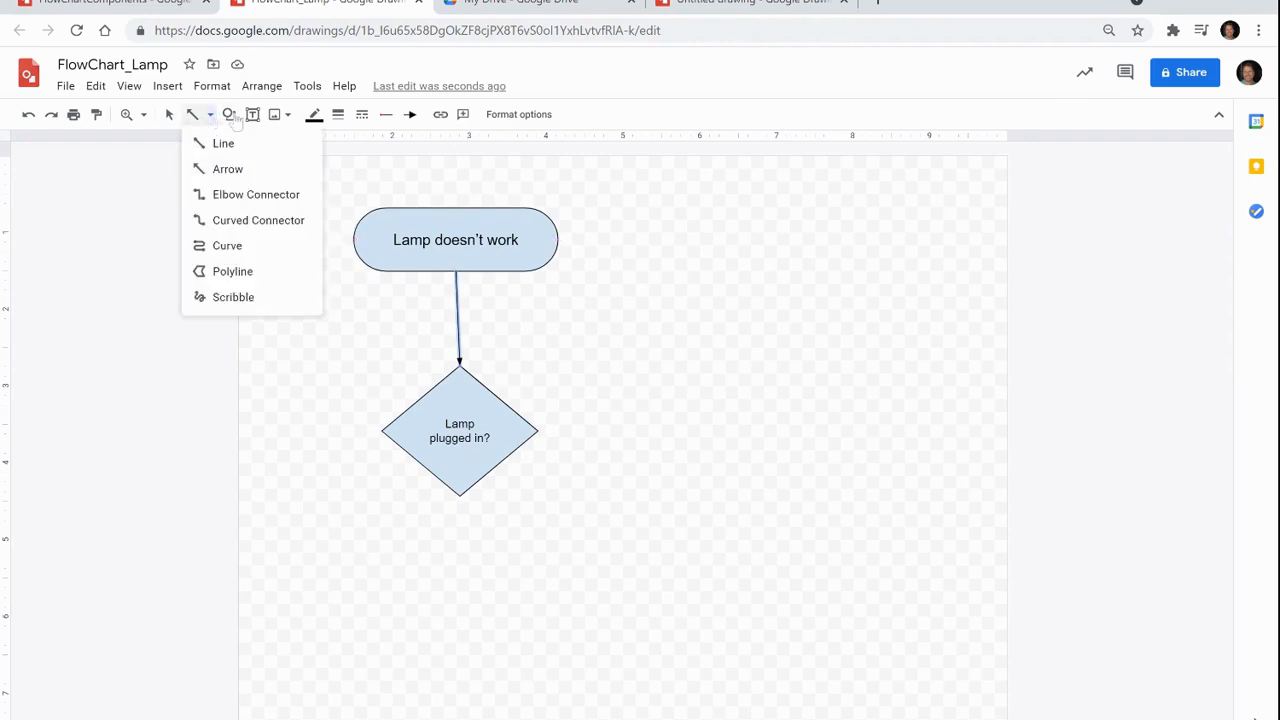
left_click(410, 114)
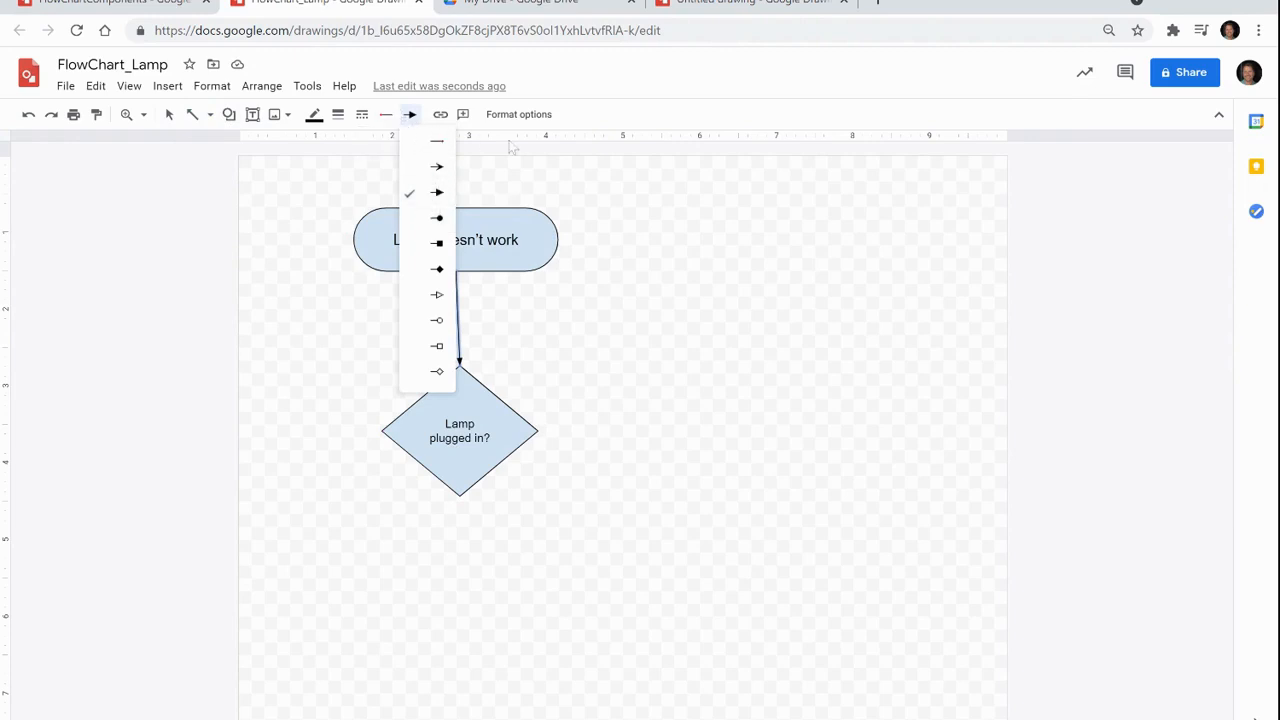
left_click(388, 118)
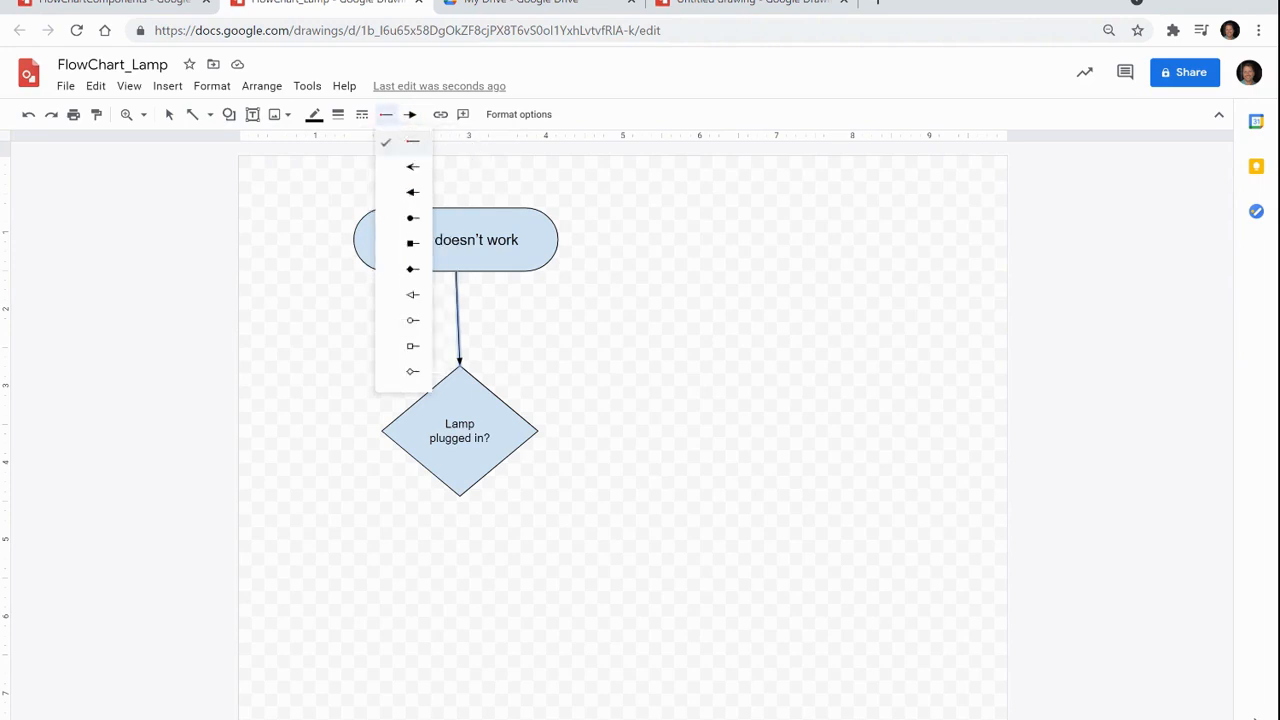
left_click(413, 142)
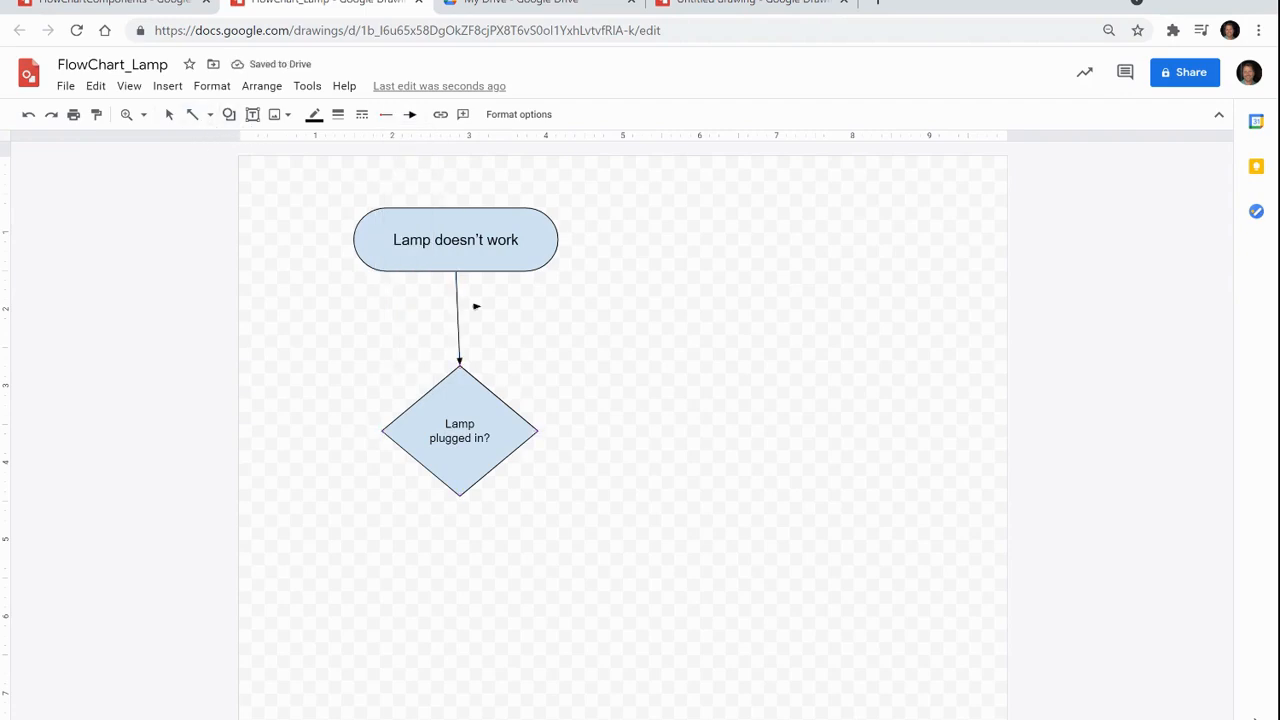
Step: Move the "Lamp plugged in?" diamond slightly up until its connector runs vertically, and remove the stray arrowhead beside the connector
left_click(169, 116)
mouse_move(460, 402)
left_mouse_down()
mouse_move(445, 402)
mouse_move(457, 416)
mouse_move(456, 380)
left_mouse_up()
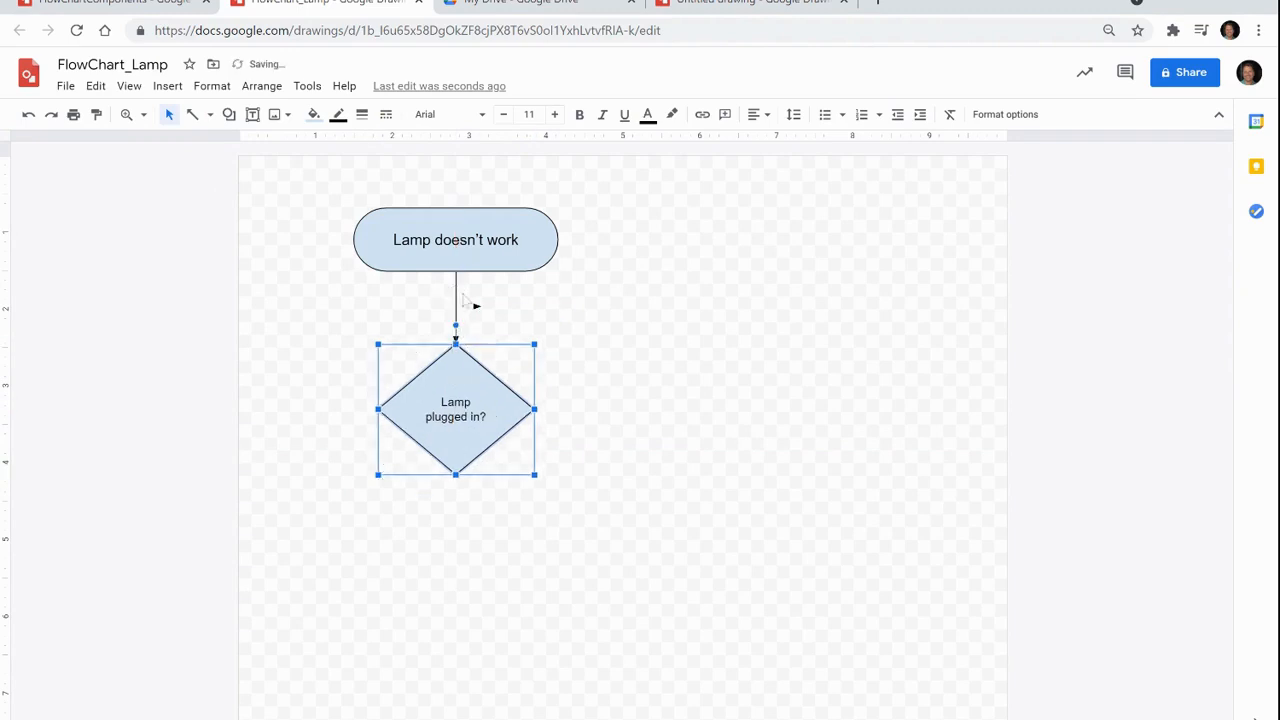
left_click(449, 550)
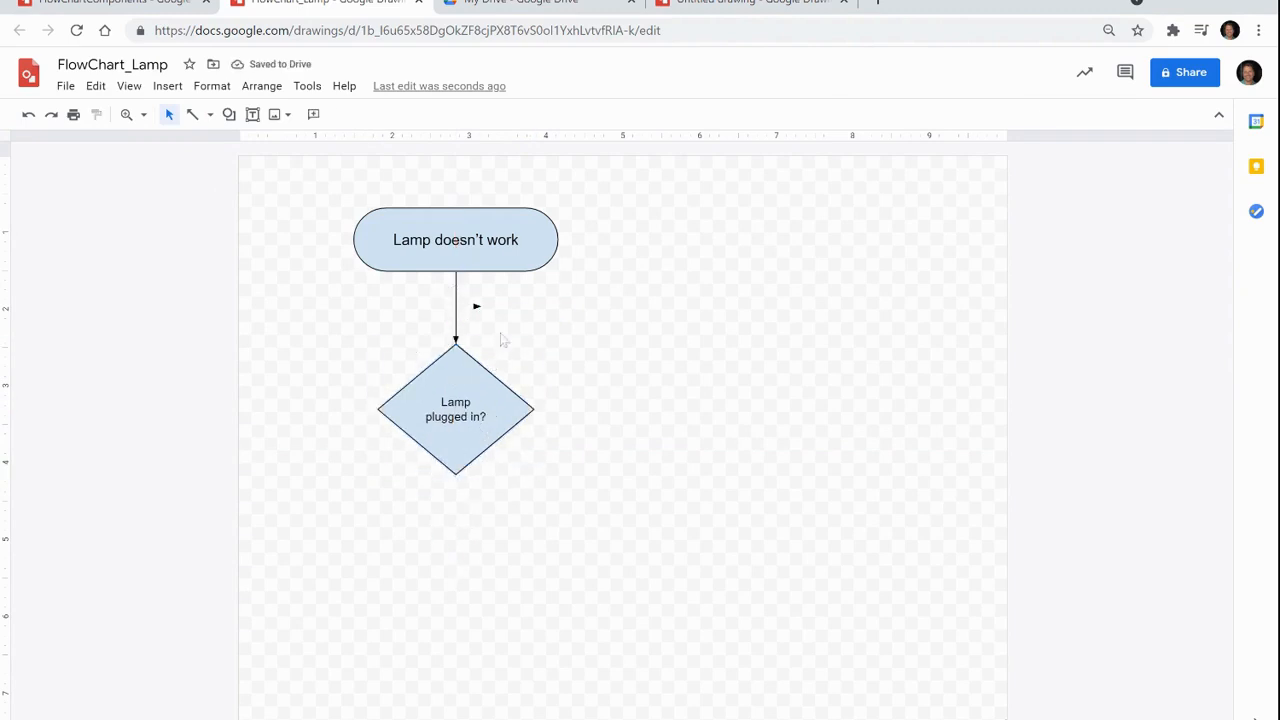
left_click(477, 308)
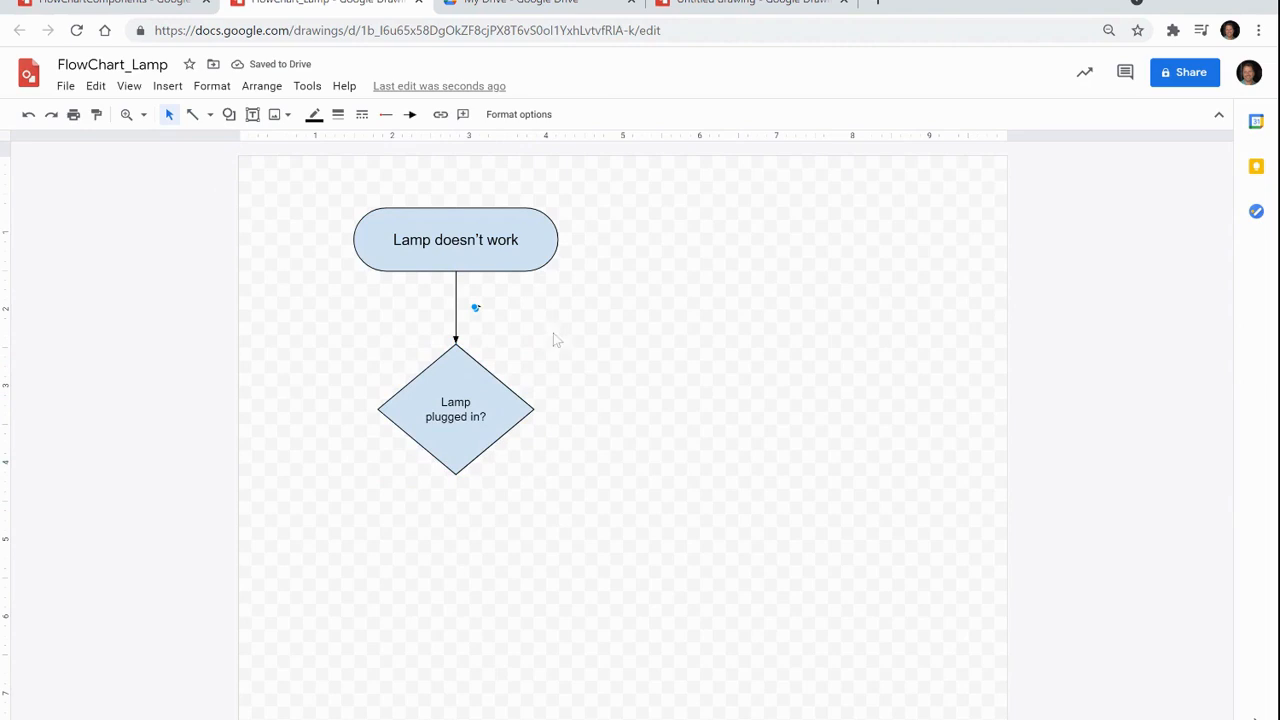
left_click(574, 295)
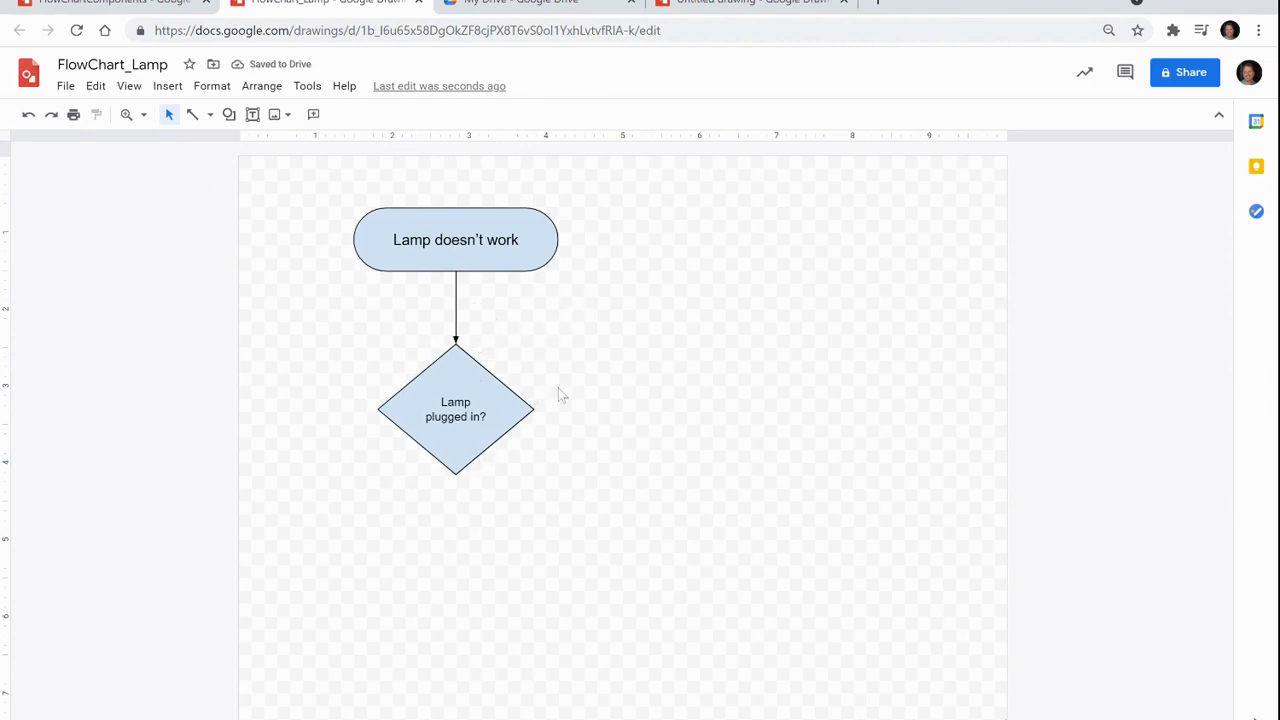
Step: Draw one arrow rightward from the "Lamp plugged in?" diamond's right corner and another downward from its bottom corner
left_click(193, 116)
left_click_drag(534, 409, 636, 409)
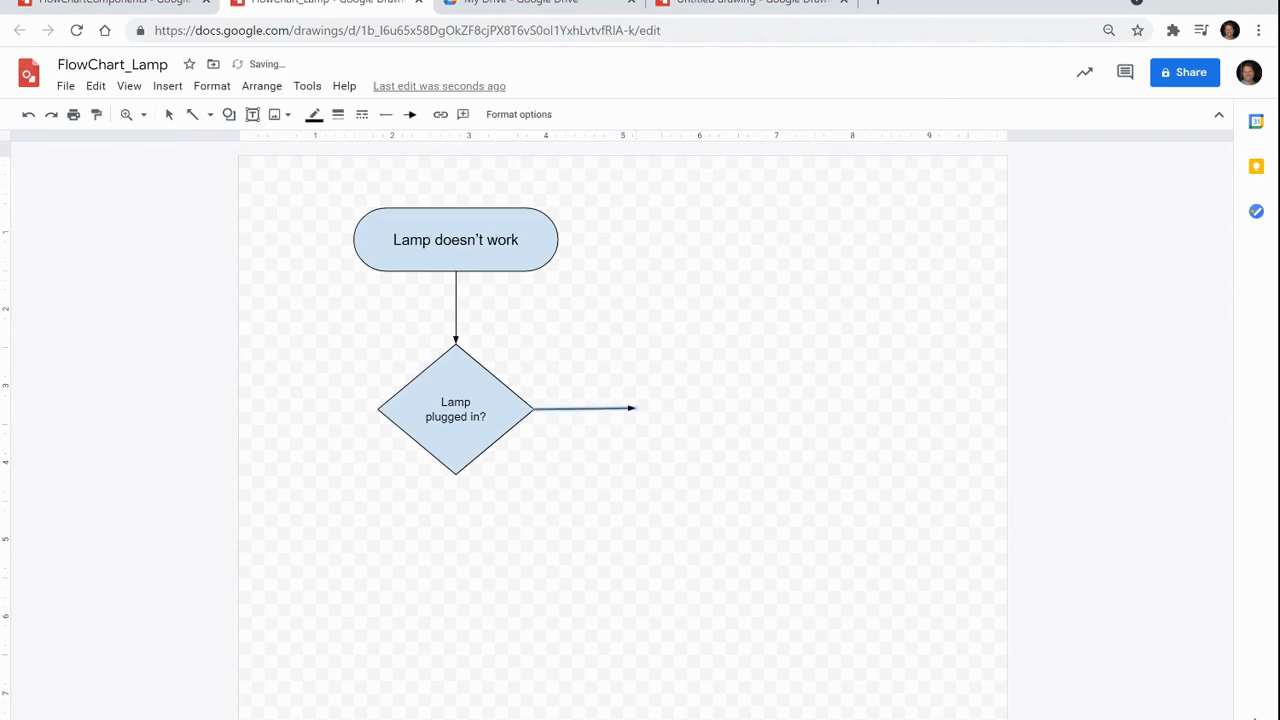
left_click_drag(456, 474, 455, 556)
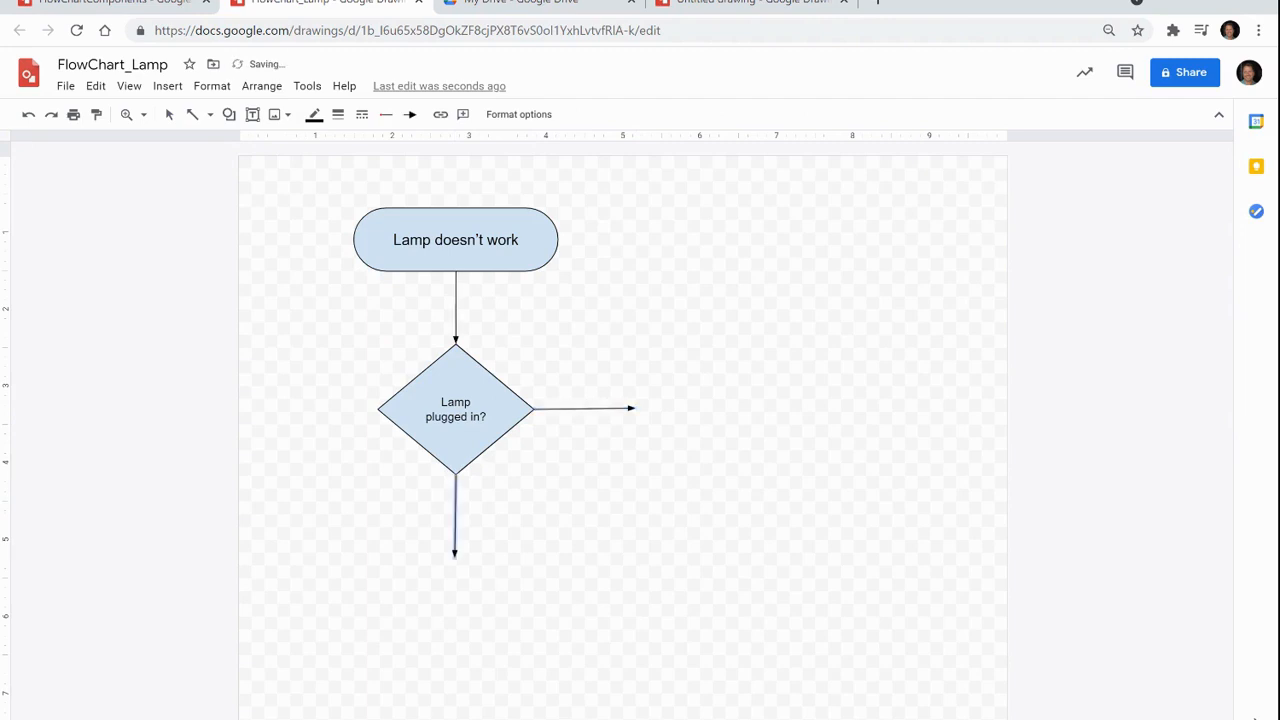
Step: Add a small text box reading "NO" just above the arrow leaving the right side of the "Lamp plugged in?" diamond
left_click(252, 114)
left_click_drag(552, 372, 613, 407)
type("N")
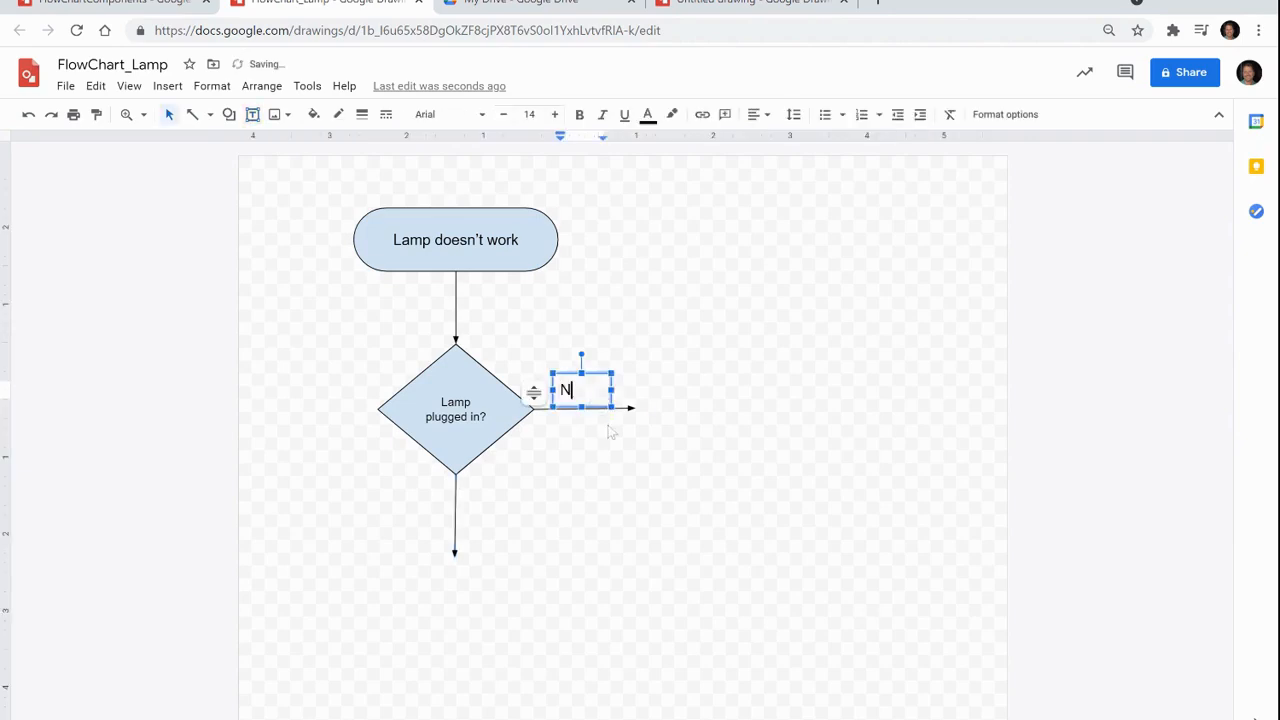
type("O")
left_click(608, 442)
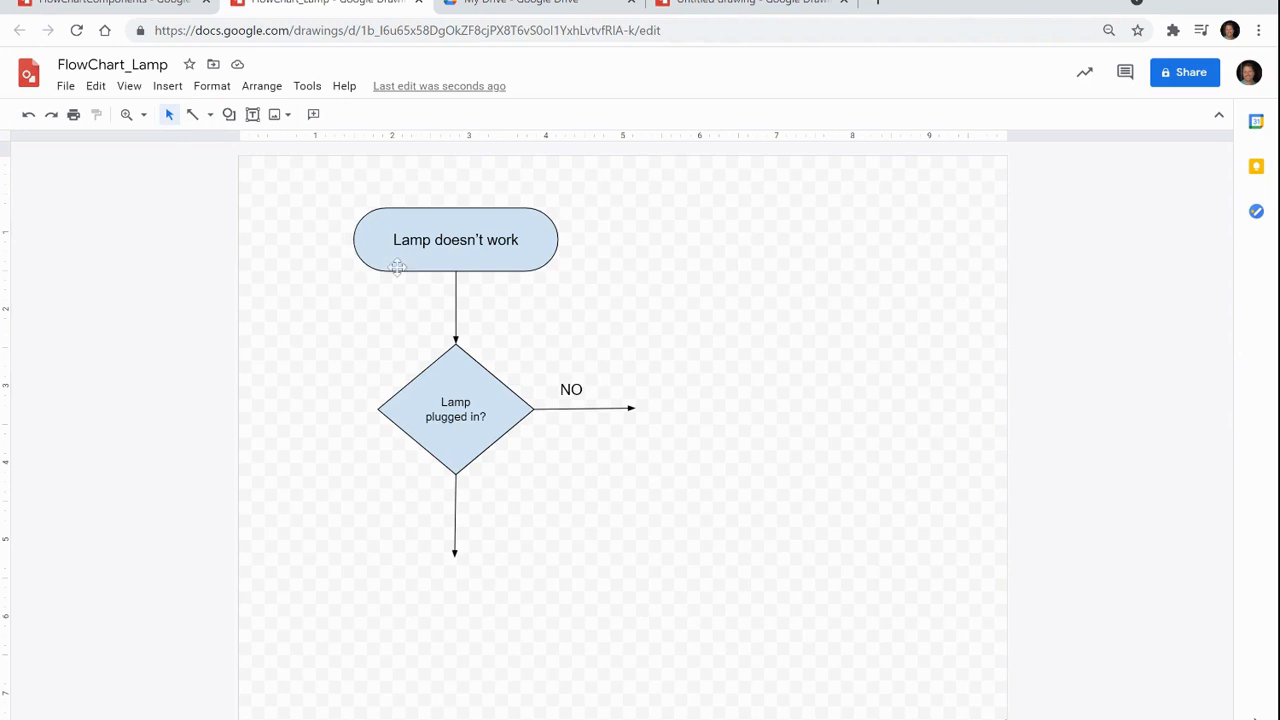
Step: Duplicate the "Lamp doesn't work" shape and place the copy at the tip of the NO arrow
left_click(436, 260)
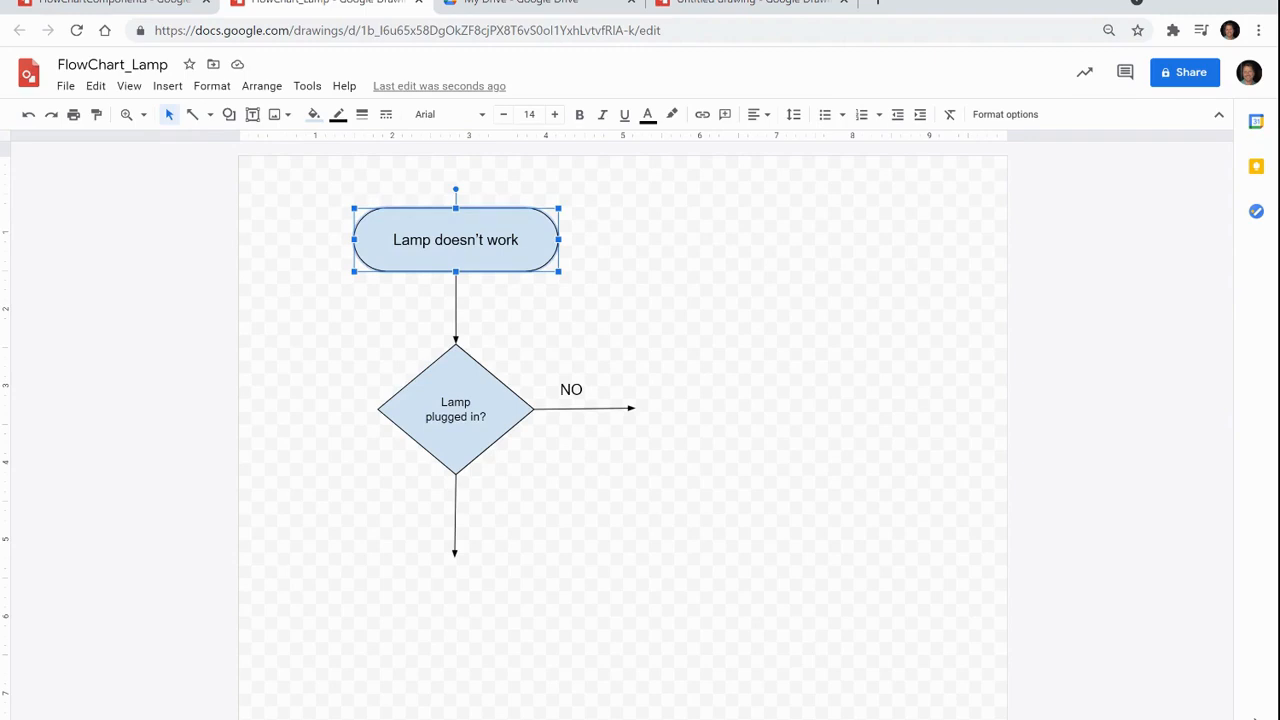
key("ctrl+d")
left_click_drag(437, 253, 614, 349)
left_click_drag(514, 272, 790, 428)
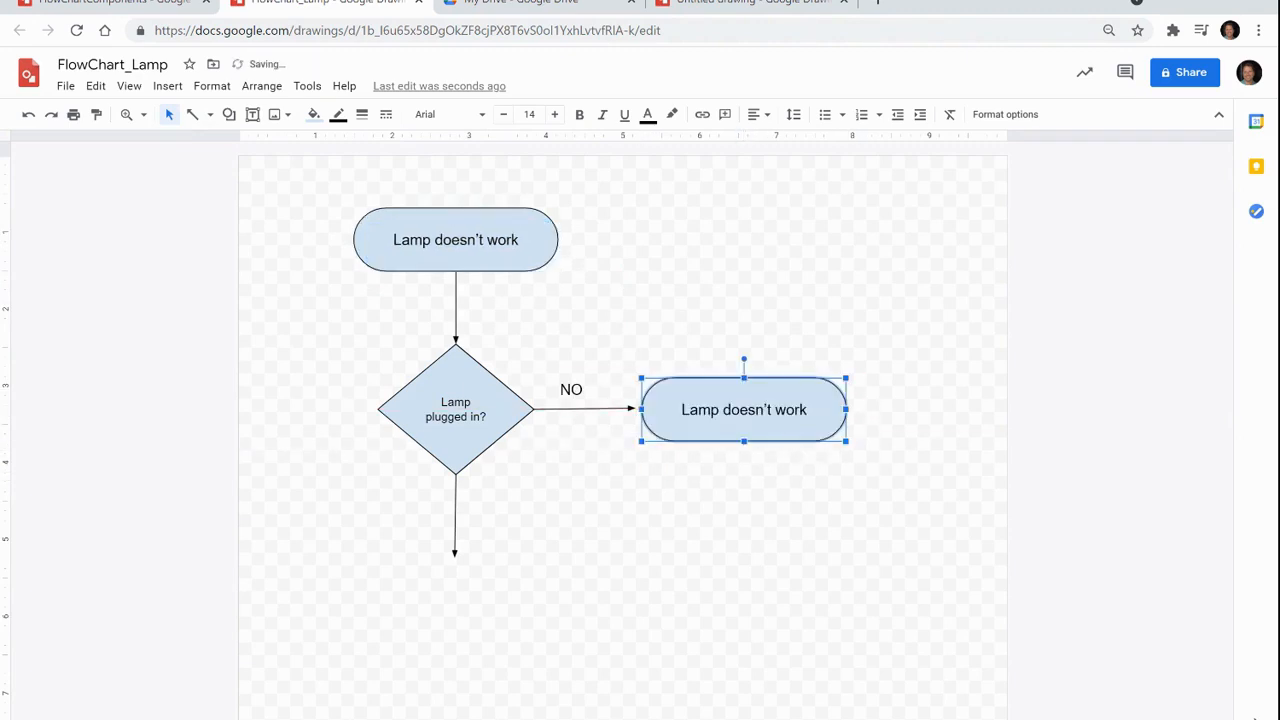
Step: Replace the text in the shape at the end of the NO arrow with "End: Plug in Lamp"
left_click(776, 411)
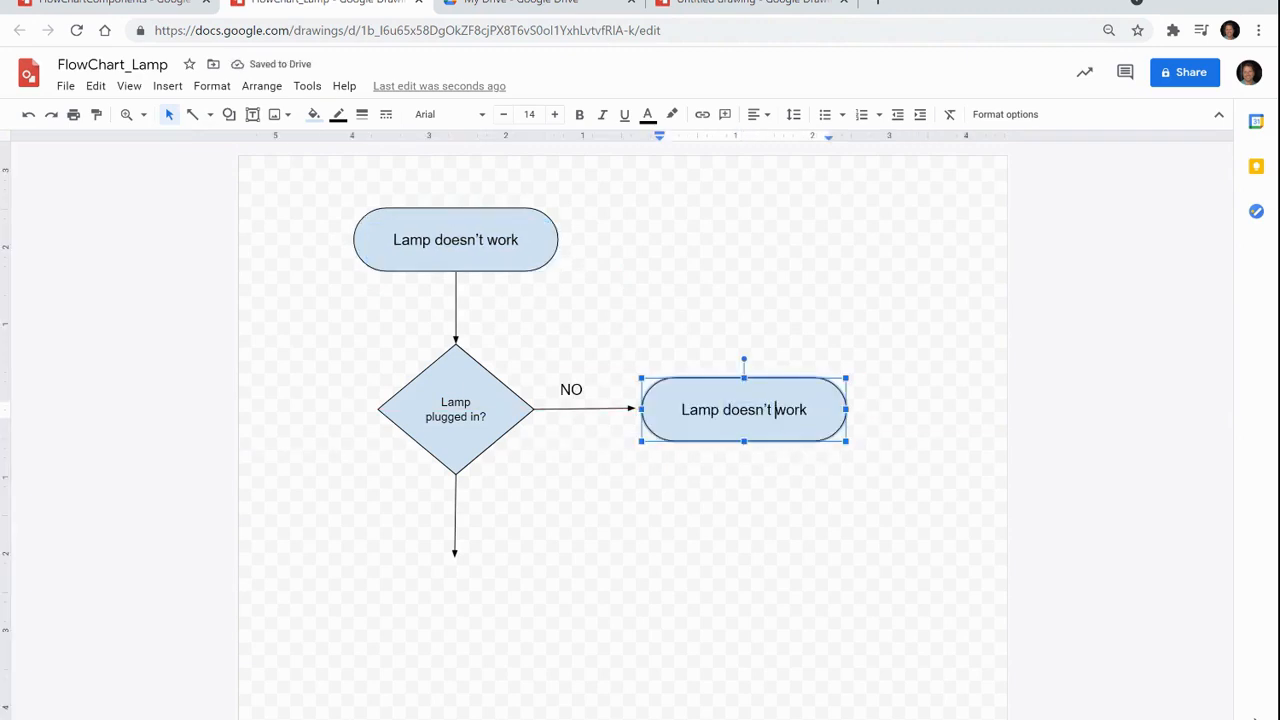
key("ctrl+a")
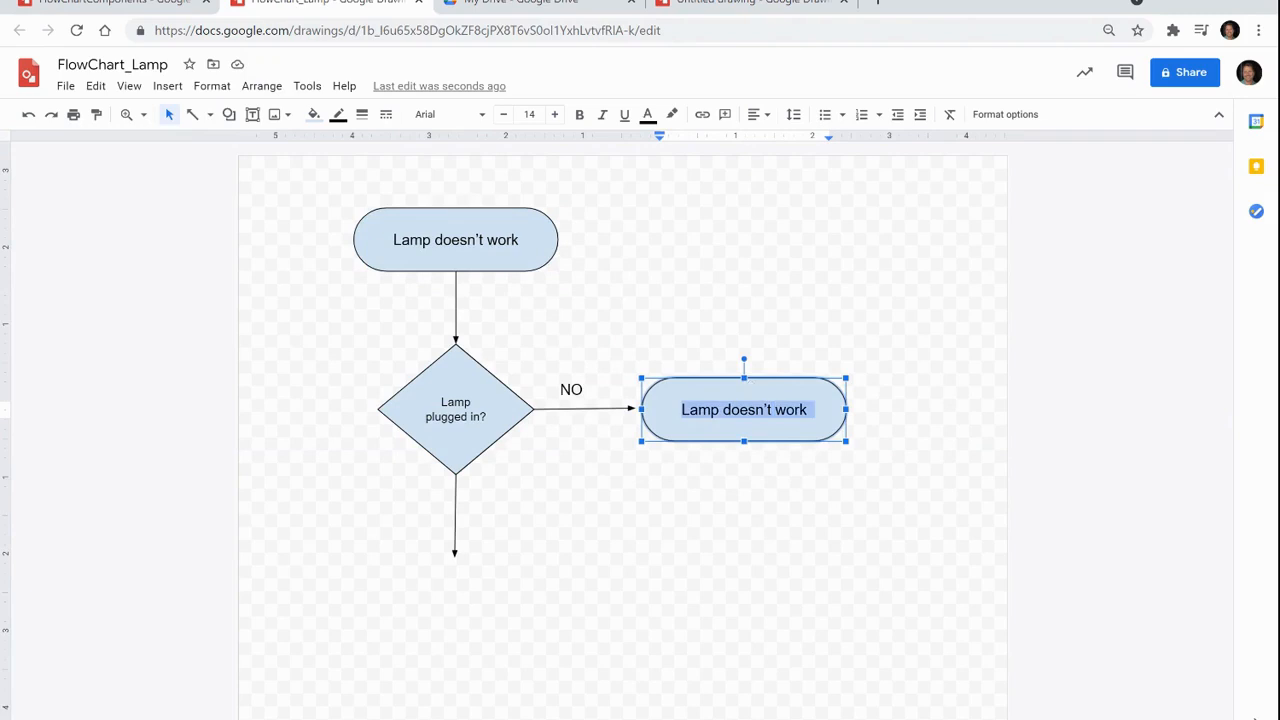
type("End:")
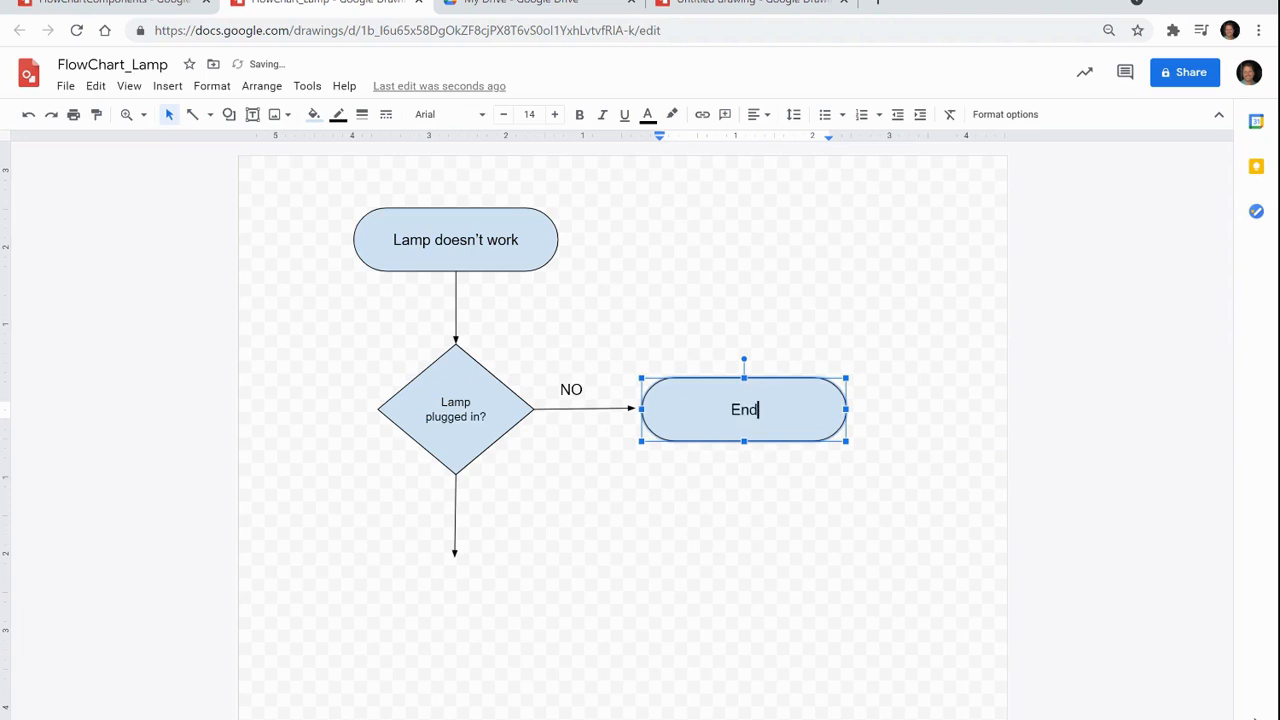
type("  Plug in")
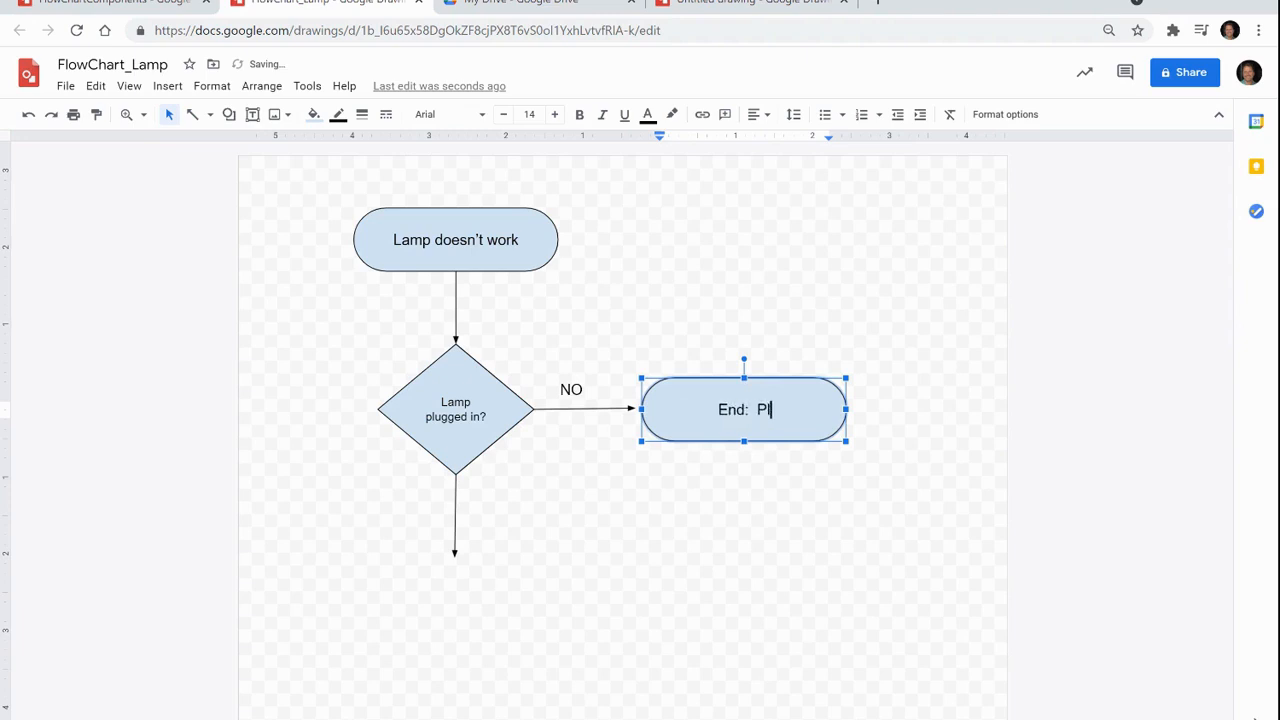
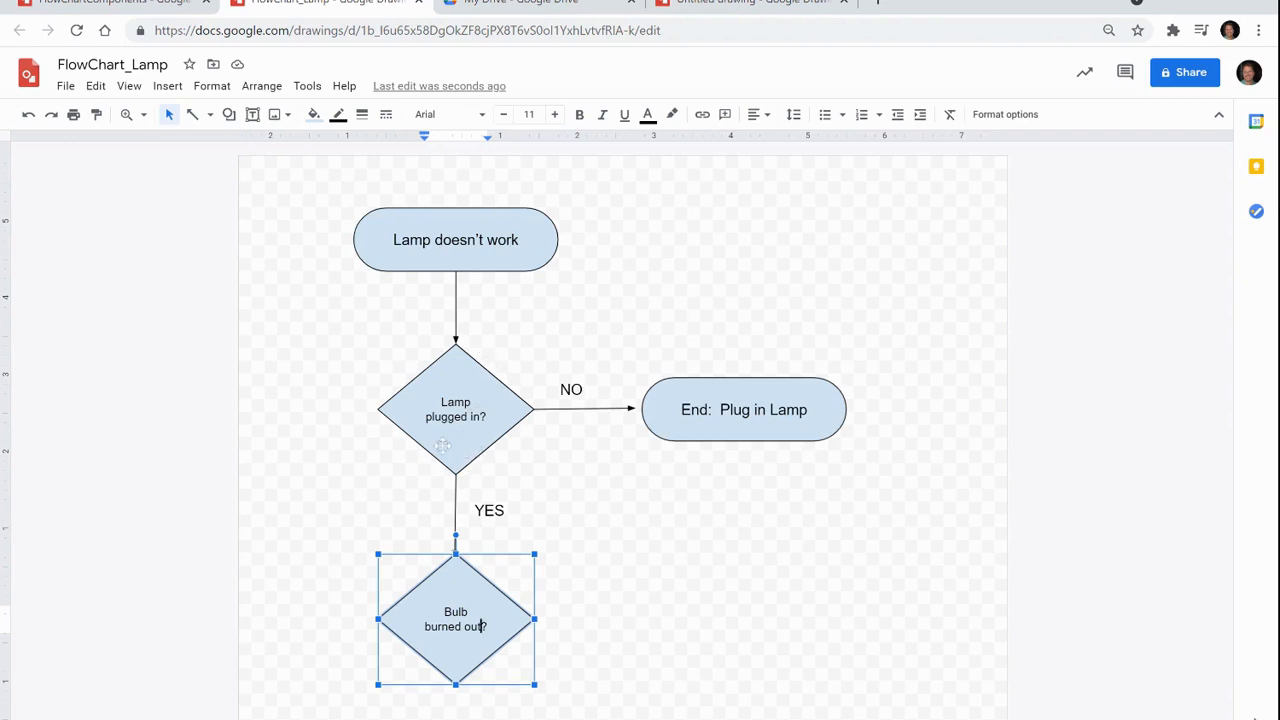
Step: Select the whole flowchart and scale it down from its lower-right corner to free space beneath the "Bulb burned out?" diamond
left_click(634, 684)
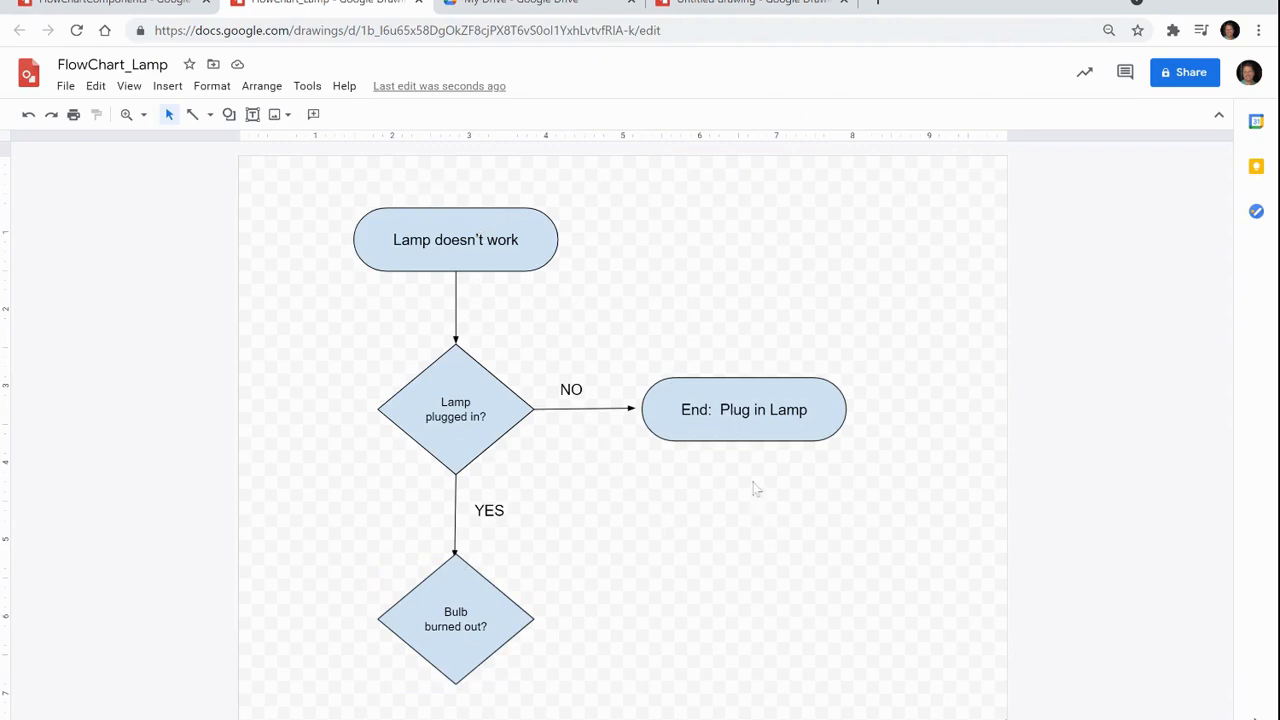
key("ctrl+a")
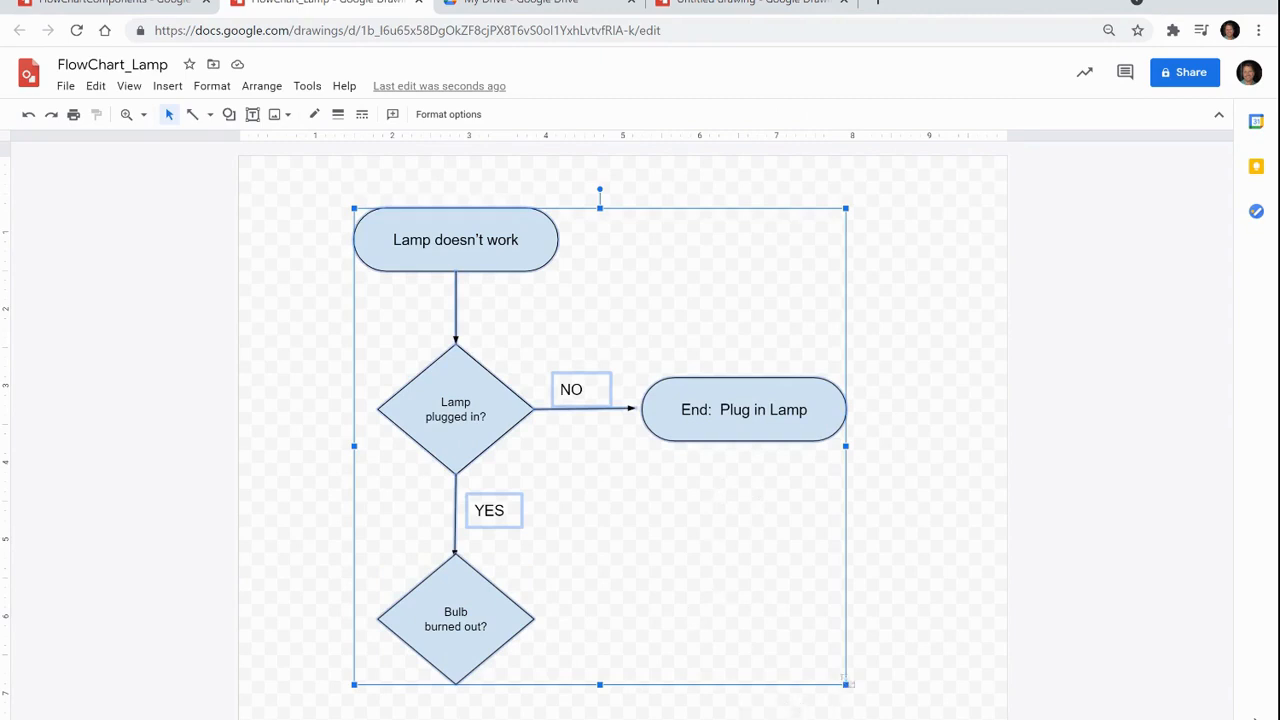
left_click_drag(846, 686, 770, 600)
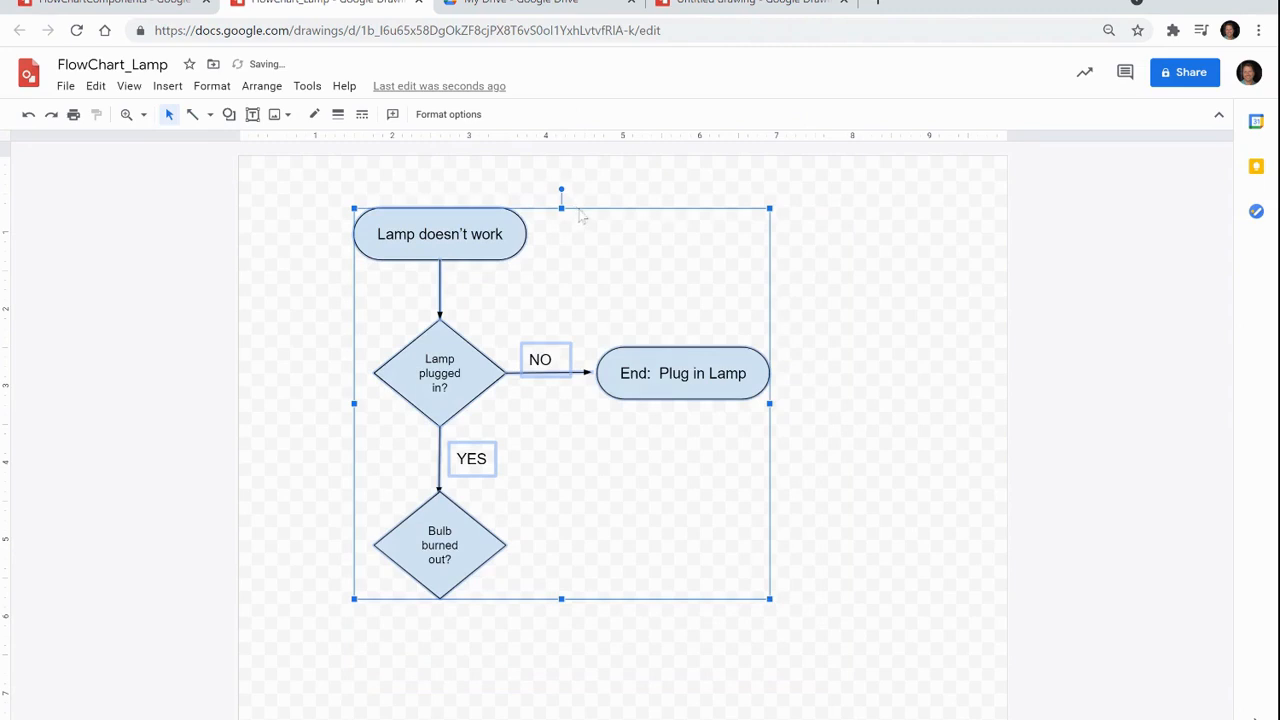
left_click(582, 218)
key("ctrl+a")
left_click(769, 438)
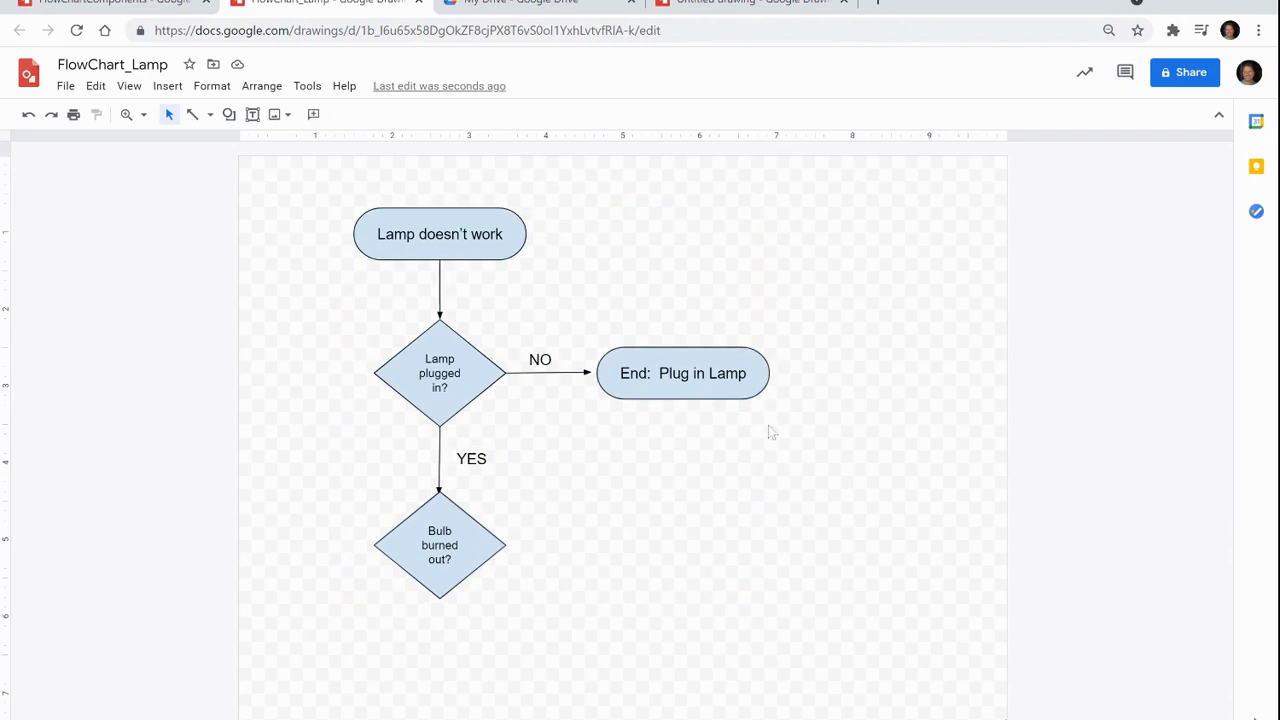
Step: Select the whole flowchart and stretch its upper-left corner up to just below the top edge of the page
key("ctrl+a")
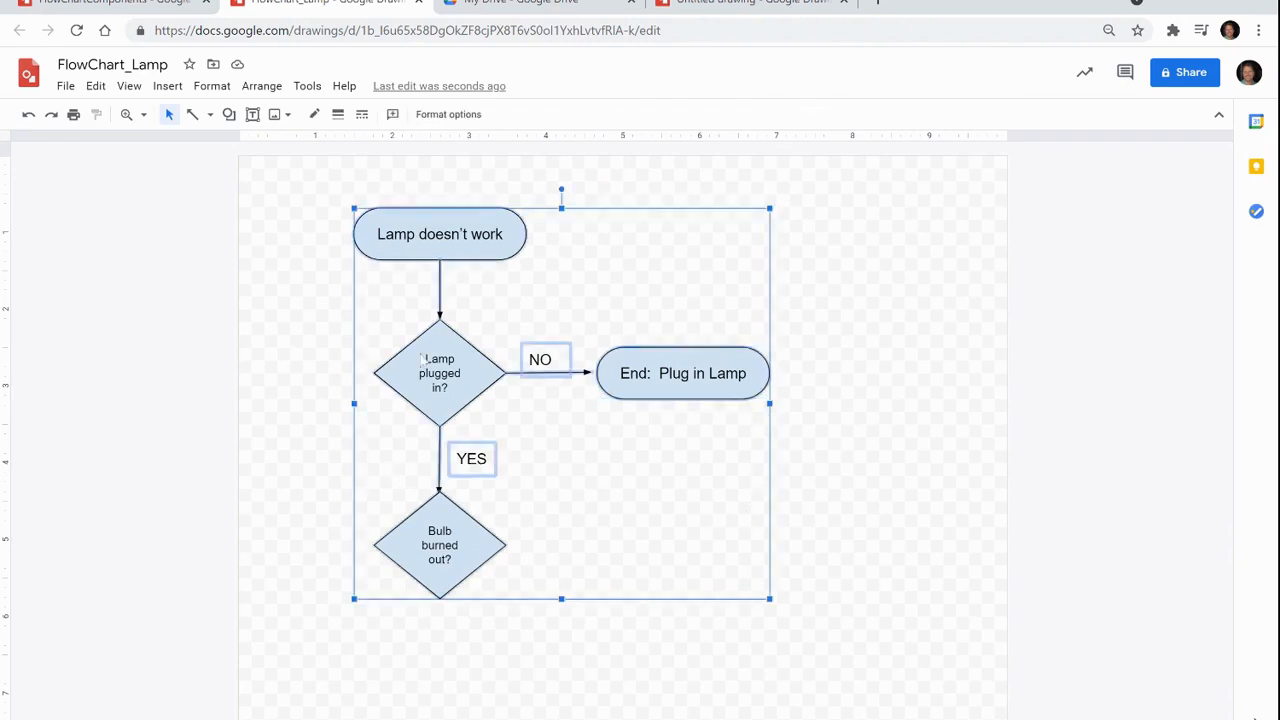
left_click_drag(354, 208, 341, 158)
left_click(505, 673)
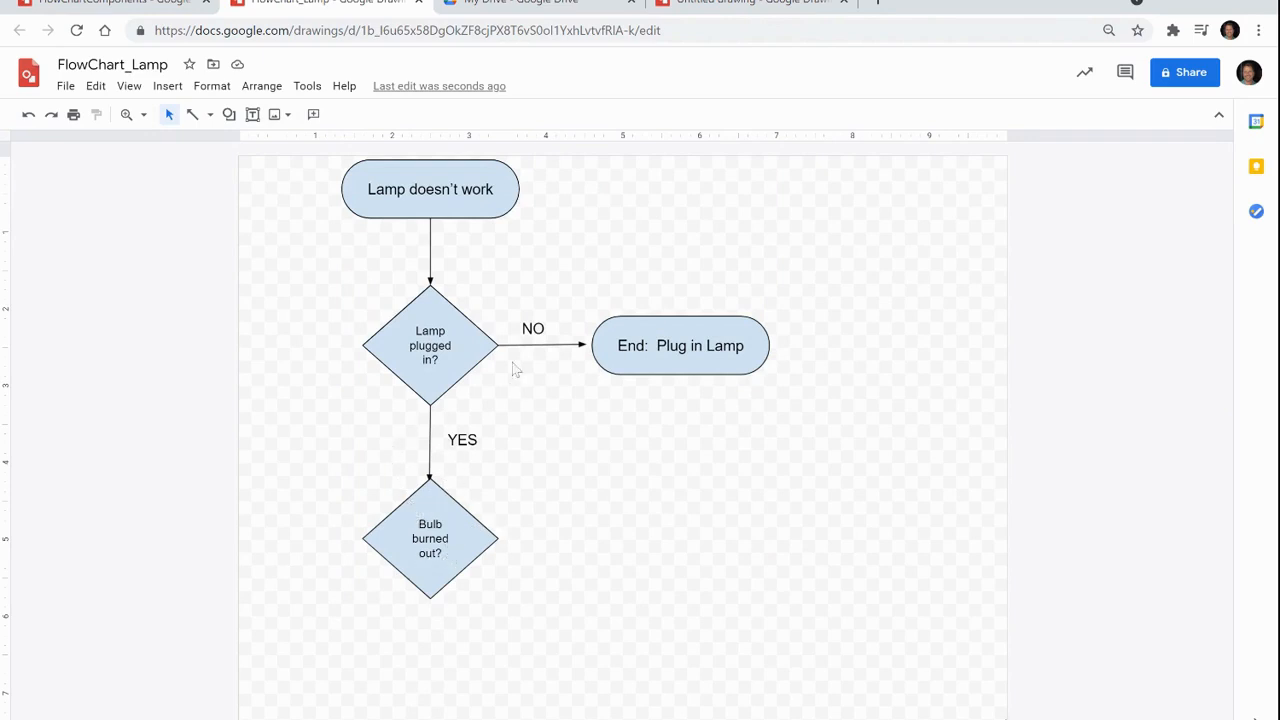
Step: Nudge the "End: Plug in Lamp" shape left until it touches the tip of the NO arrow
left_click_drag(605, 352, 596, 350)
left_click(539, 343)
left_click(720, 412)
Step: Copy the NO label, arrow and end shape beside the "Bulb burned out?" diamond and change the copied label to "YES"
left_click_drag(884, 421, 519, 305)
left_click_drag(664, 357, 614, 551)
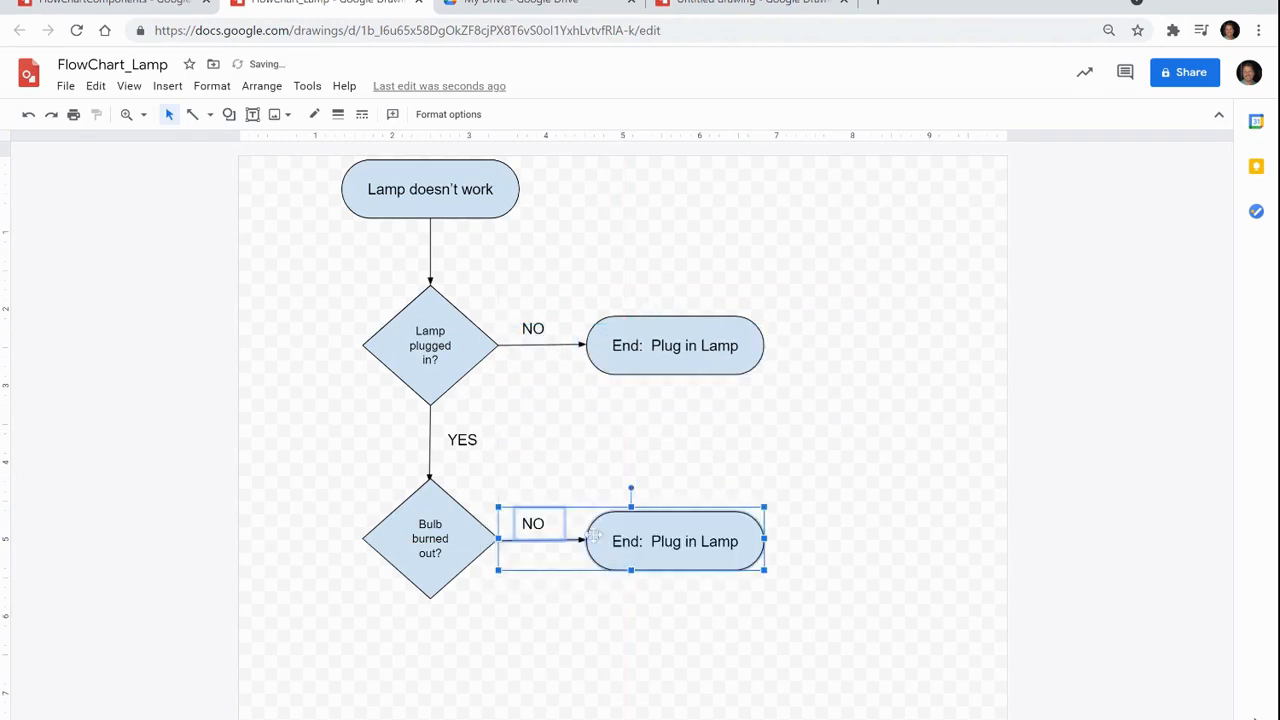
double_click(533, 523)
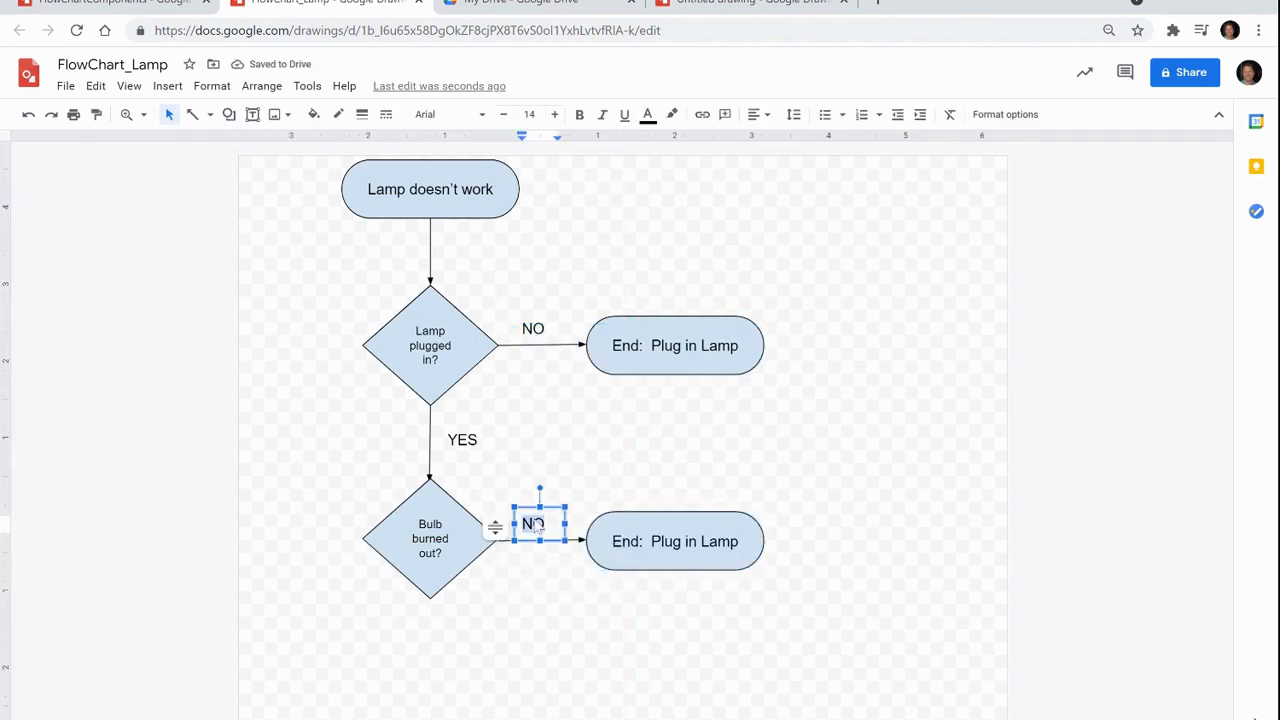
type("YES")
Step: Change the text of the end shape beside the "Bulb burned out?" diamond to "End: Replace Bulb"
left_click(704, 541)
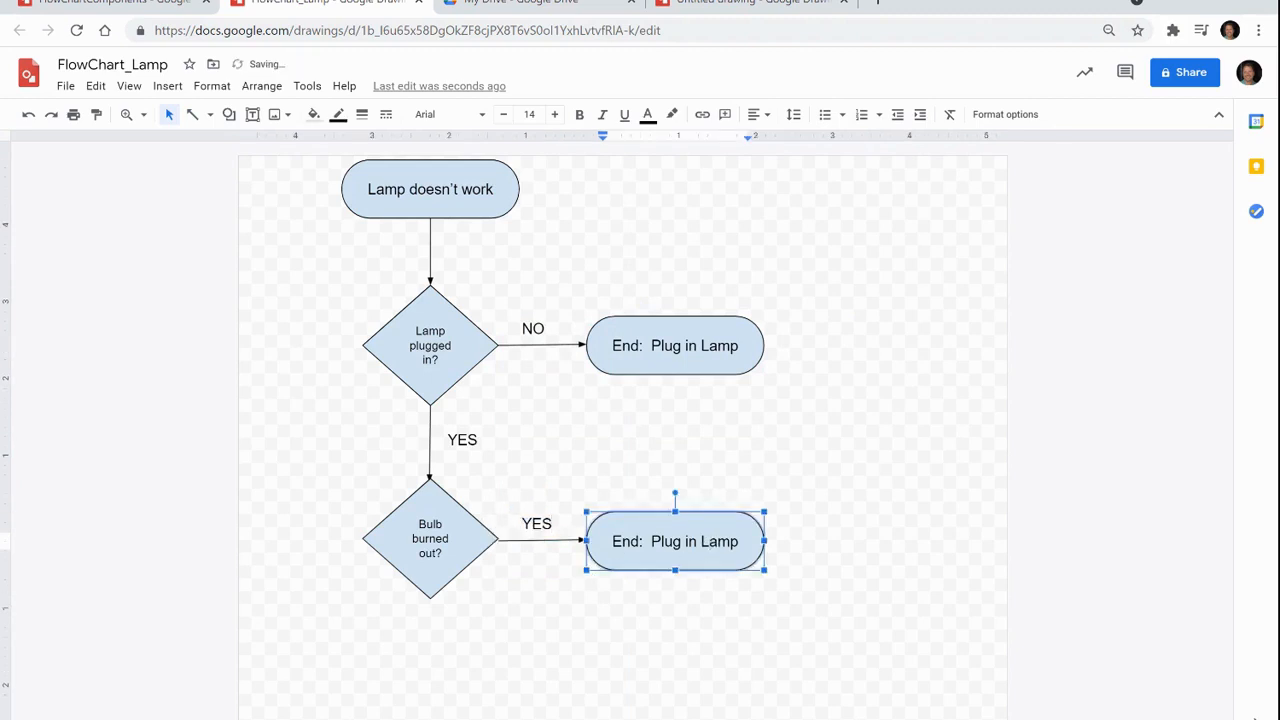
left_click_drag(651, 541, 740, 545)
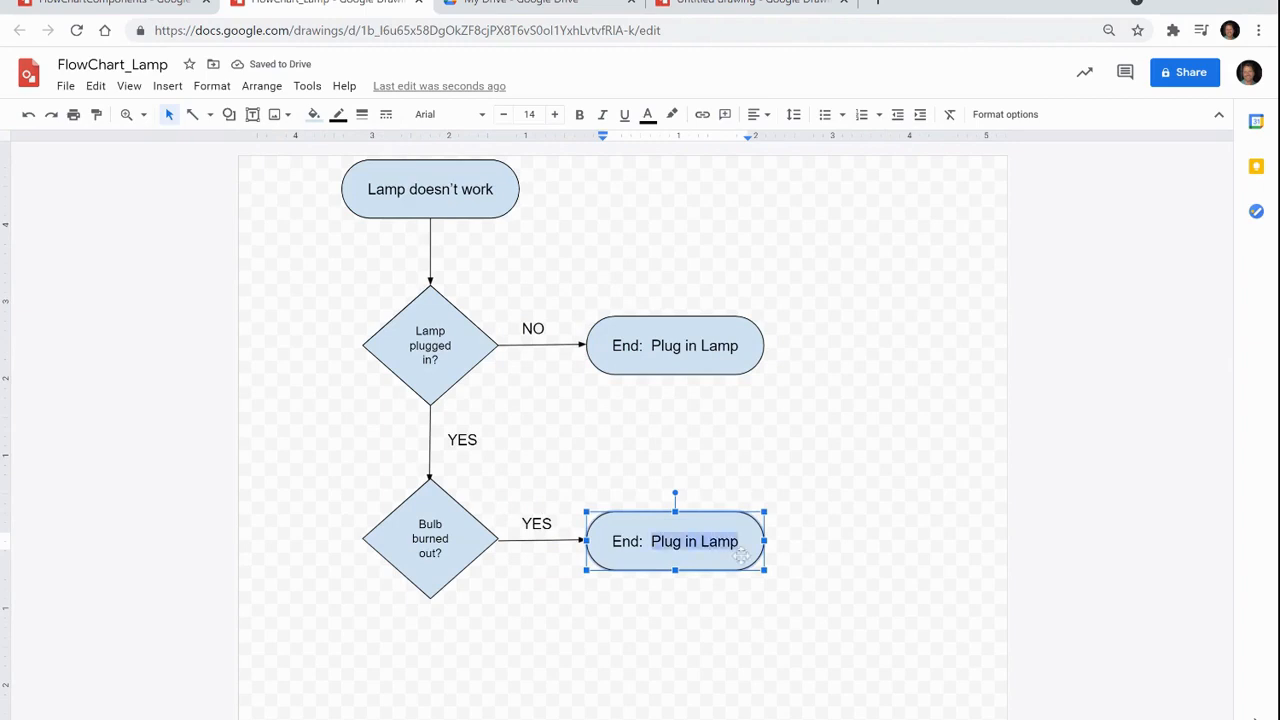
type("Re")
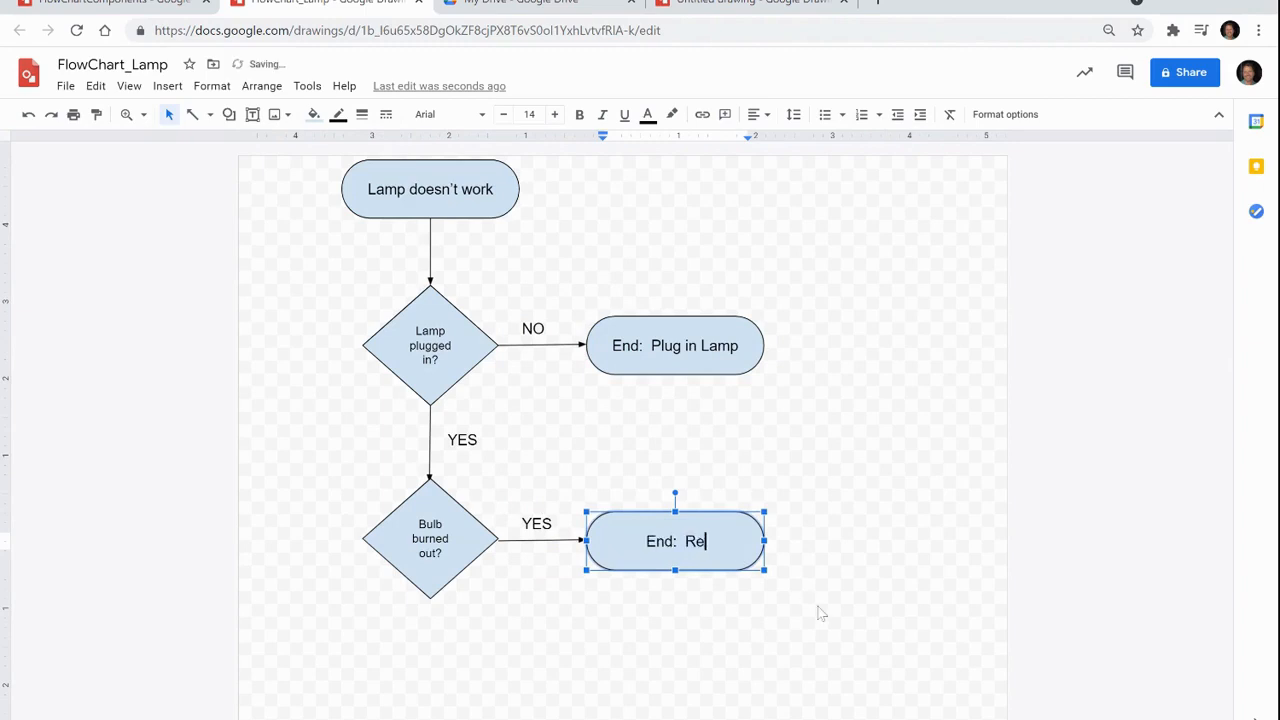
type("place Bulb")
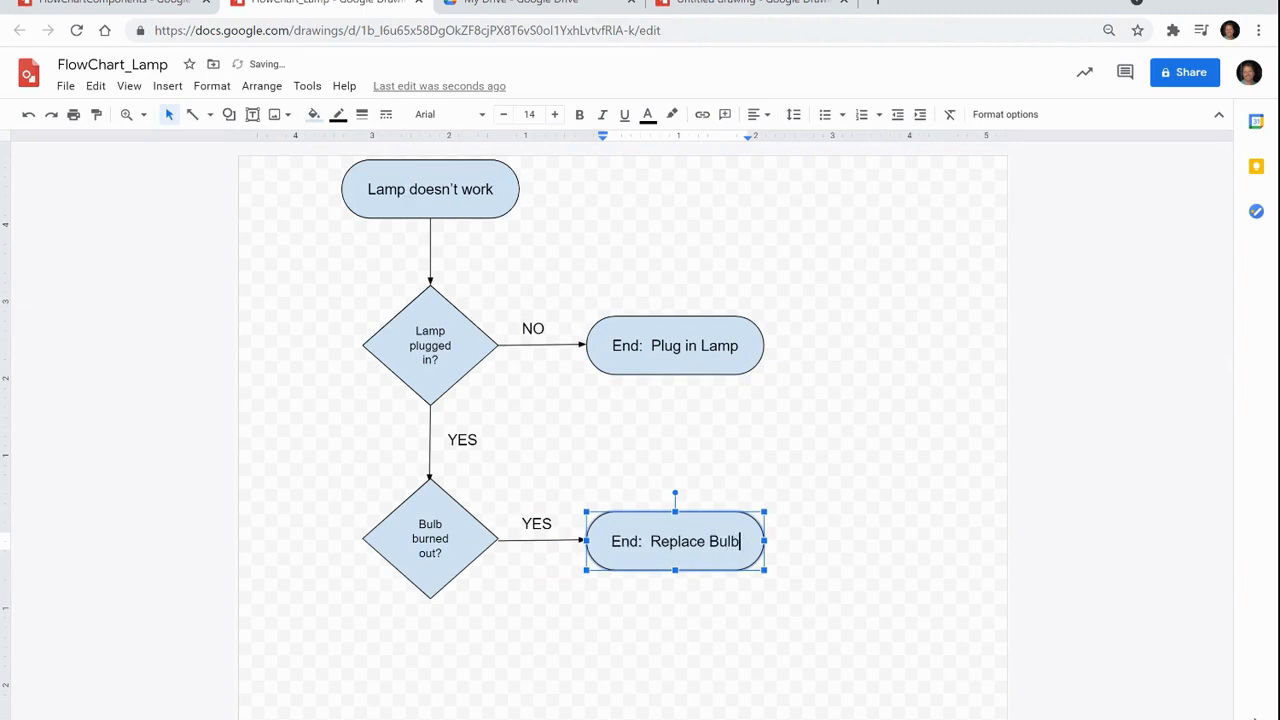
left_click(515, 575)
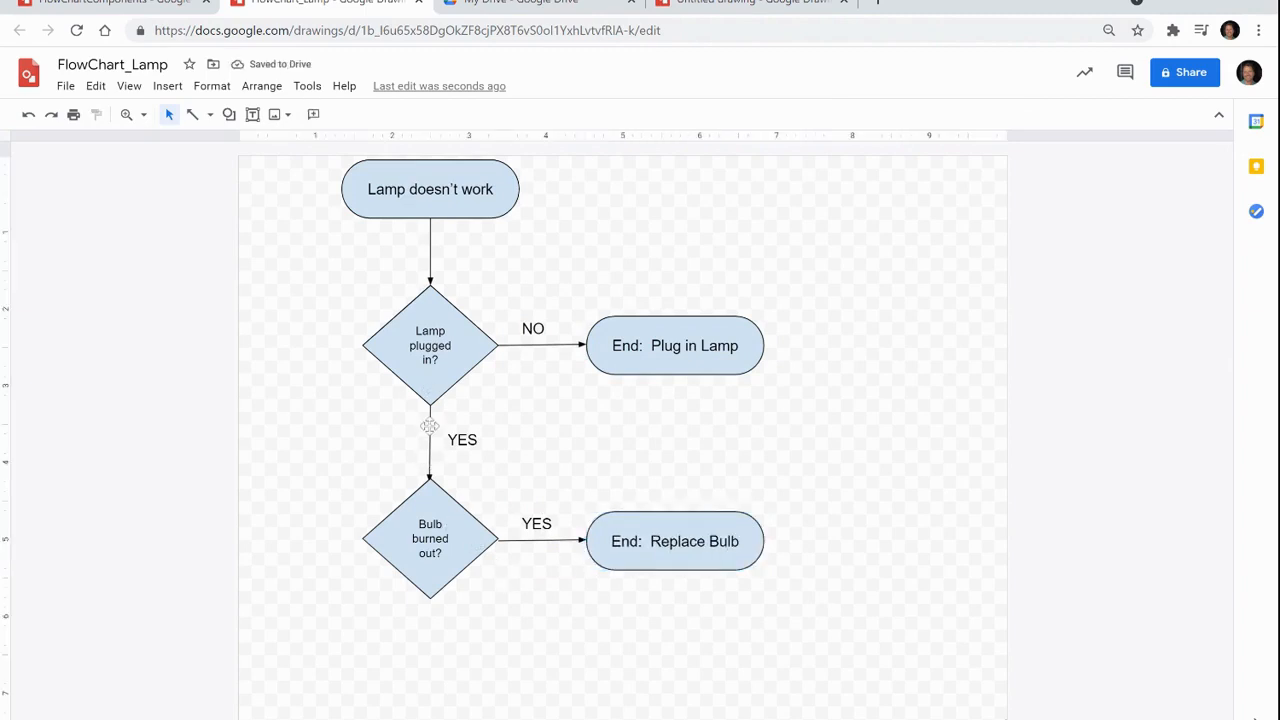
Step: Copy the vertical YES arrow and place a short downward arrow beneath the "Bulb burned out?" diamond
left_click(429, 426)
mouse_move(424, 426)
left_mouse_down()
mouse_move(445, 455)
mouse_move(432, 650)
mouse_move(450, 659)
mouse_move(449, 585)
mouse_move(428, 643)
mouse_move(442, 656)
mouse_move(430, 657)
mouse_move(436, 700)
mouse_move(442, 657)
mouse_move(429, 643)
mouse_move(430, 660)
mouse_move(430, 643)
left_mouse_up()
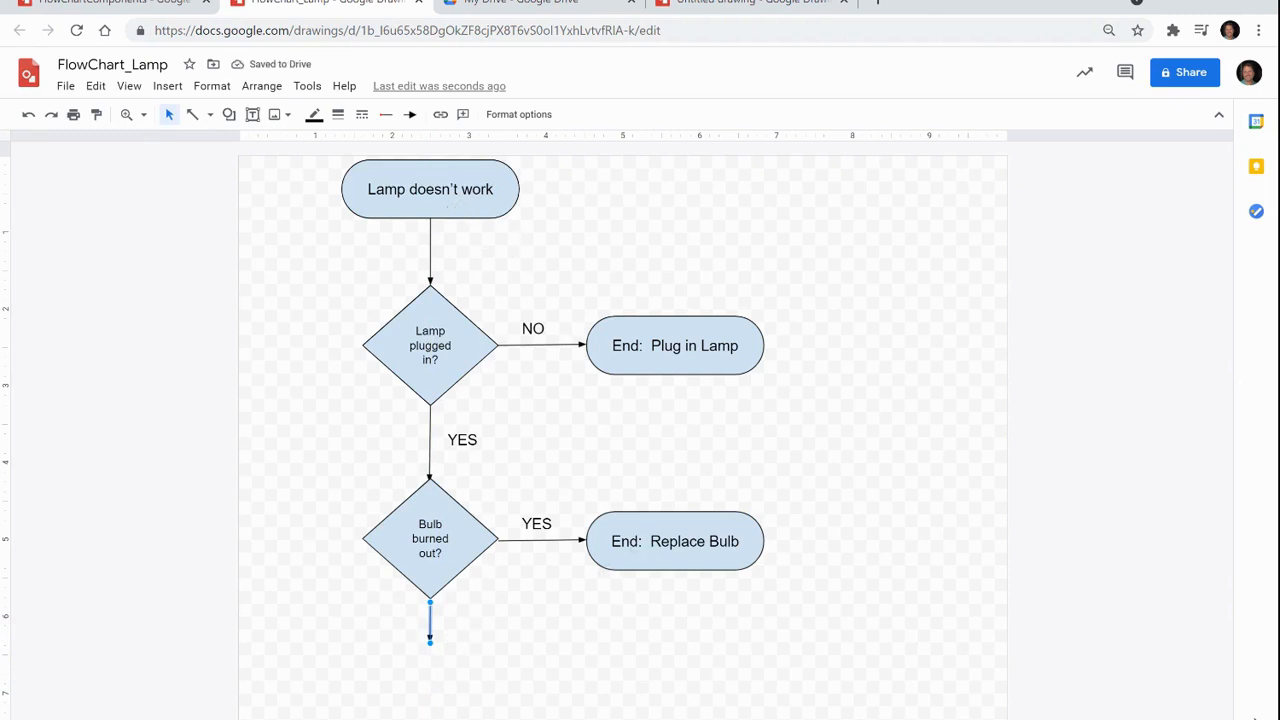
left_click(643, 541)
key("ctrl+v")
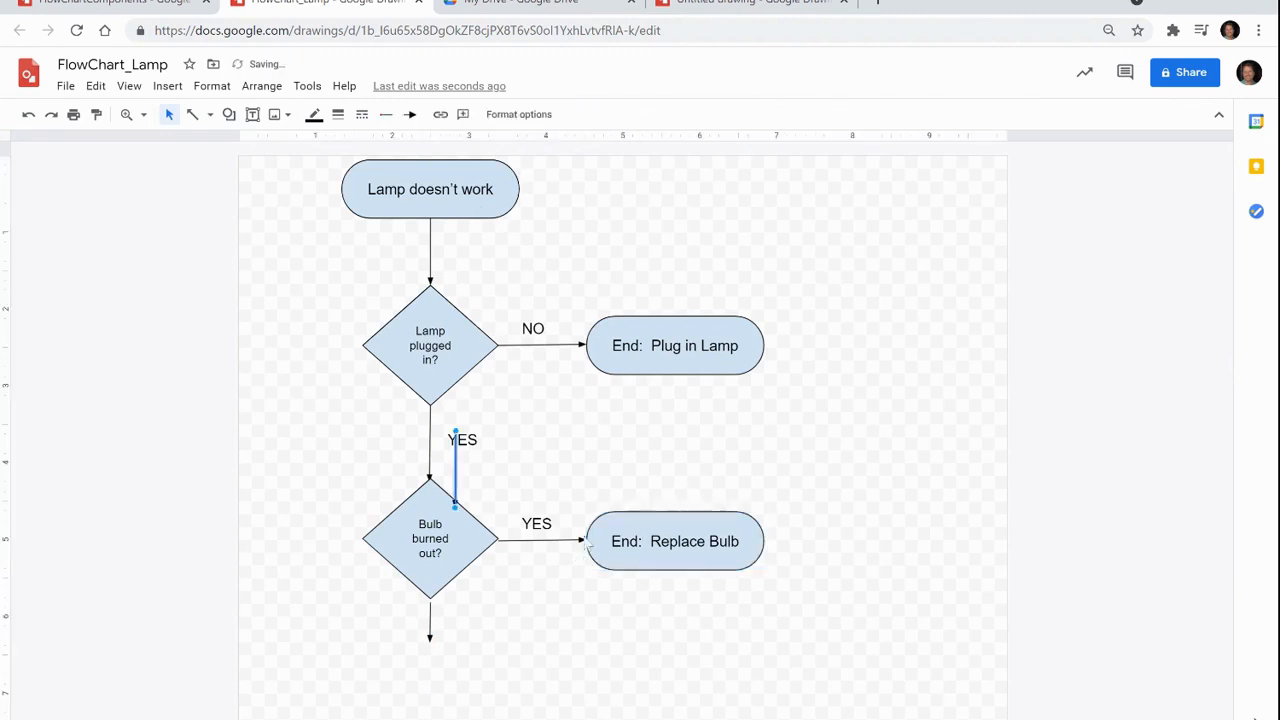
key("ctrl+z")
Step: Duplicate the "End: Replace Bulb" shape and place the copy directly below the short arrow beneath the "Bulb burned out?" diamond
left_click(659, 615)
left_click(672, 560)
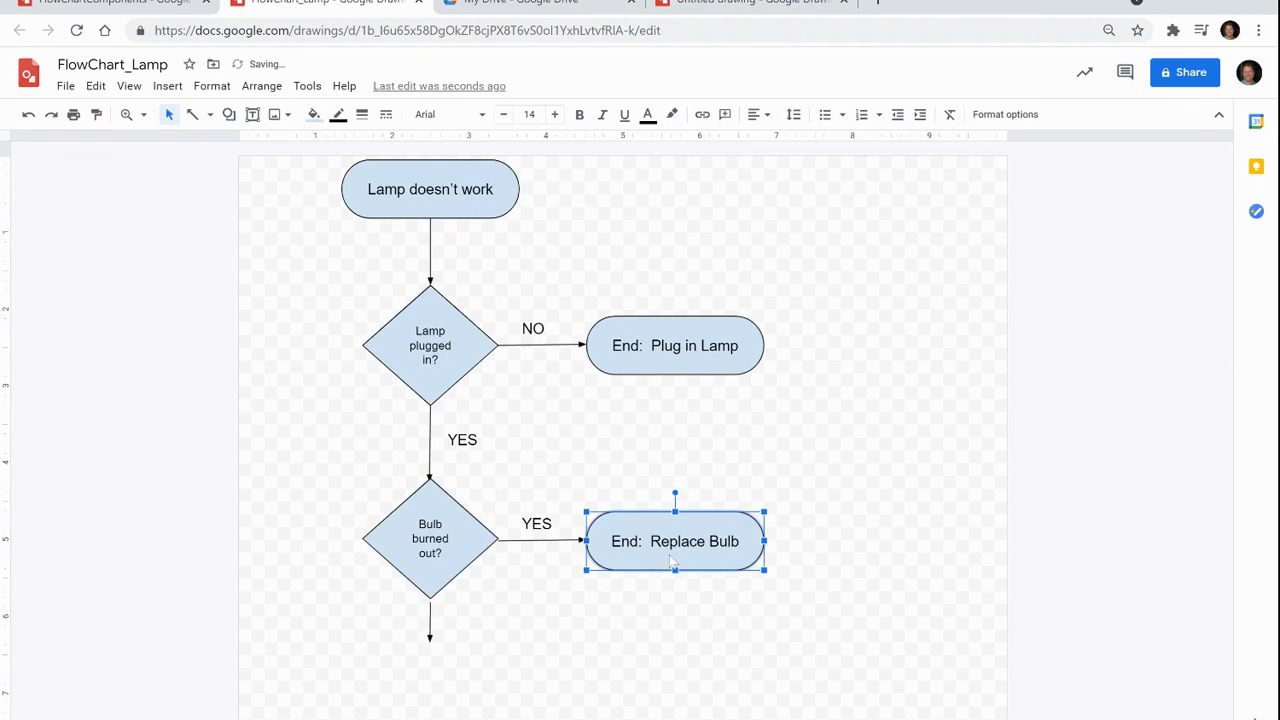
key("ctrl+v")
left_click_drag(664, 556, 467, 691)
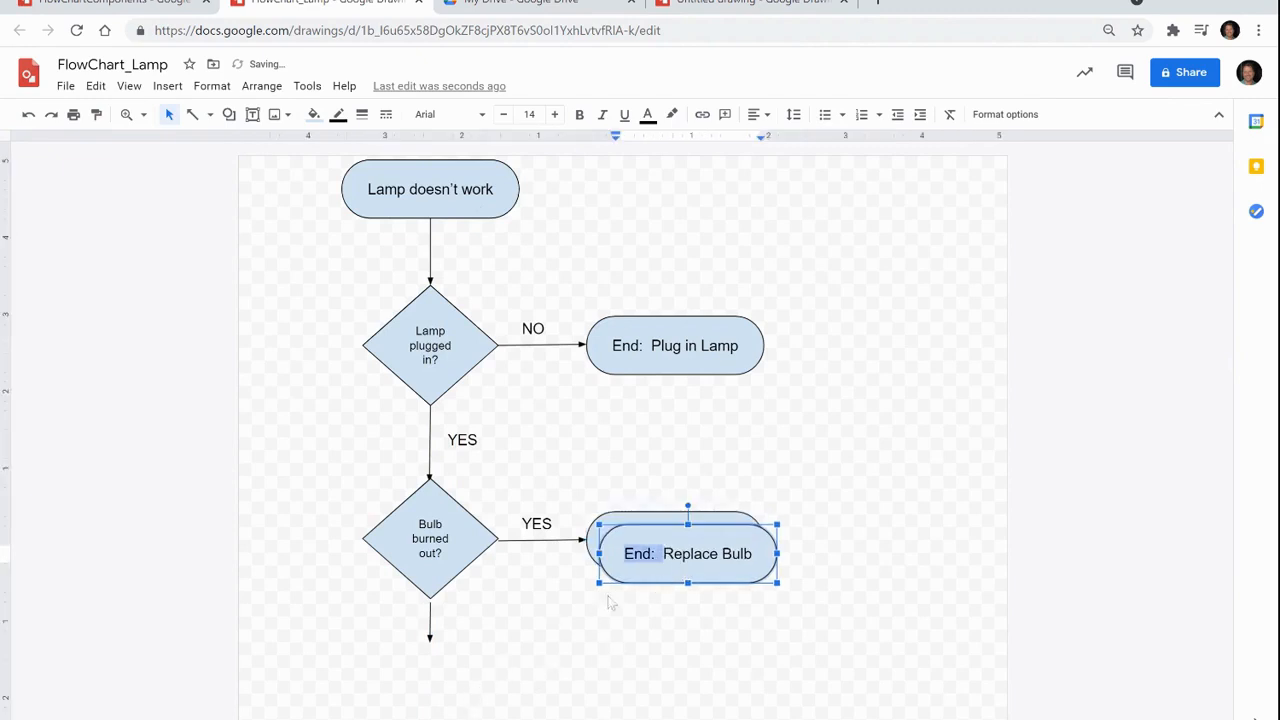
mouse_move(681, 577)
left_mouse_down()
mouse_move(527, 668)
mouse_move(403, 695)
mouse_move(428, 700)
left_mouse_up()
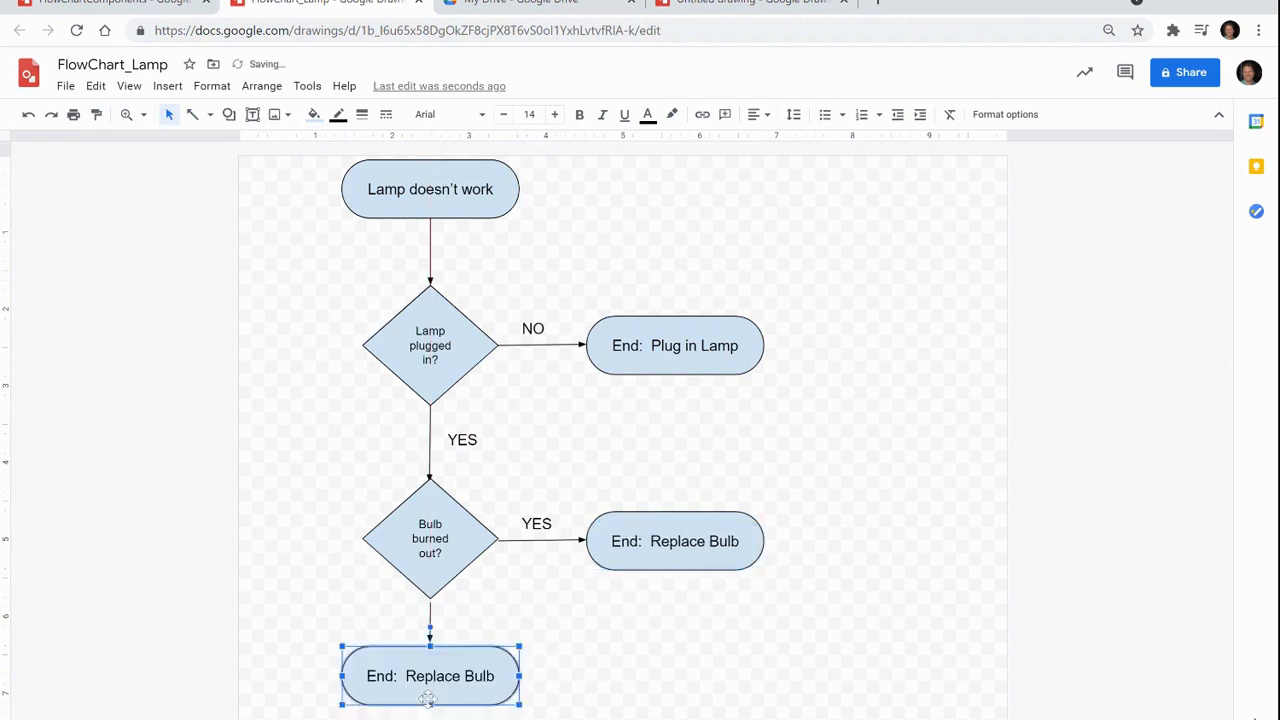
Step: Change the text of the end shape beneath the "Bulb burned out?" diamond to "End: Buy new lamp"
left_click(418, 676)
triple_click(418, 676)
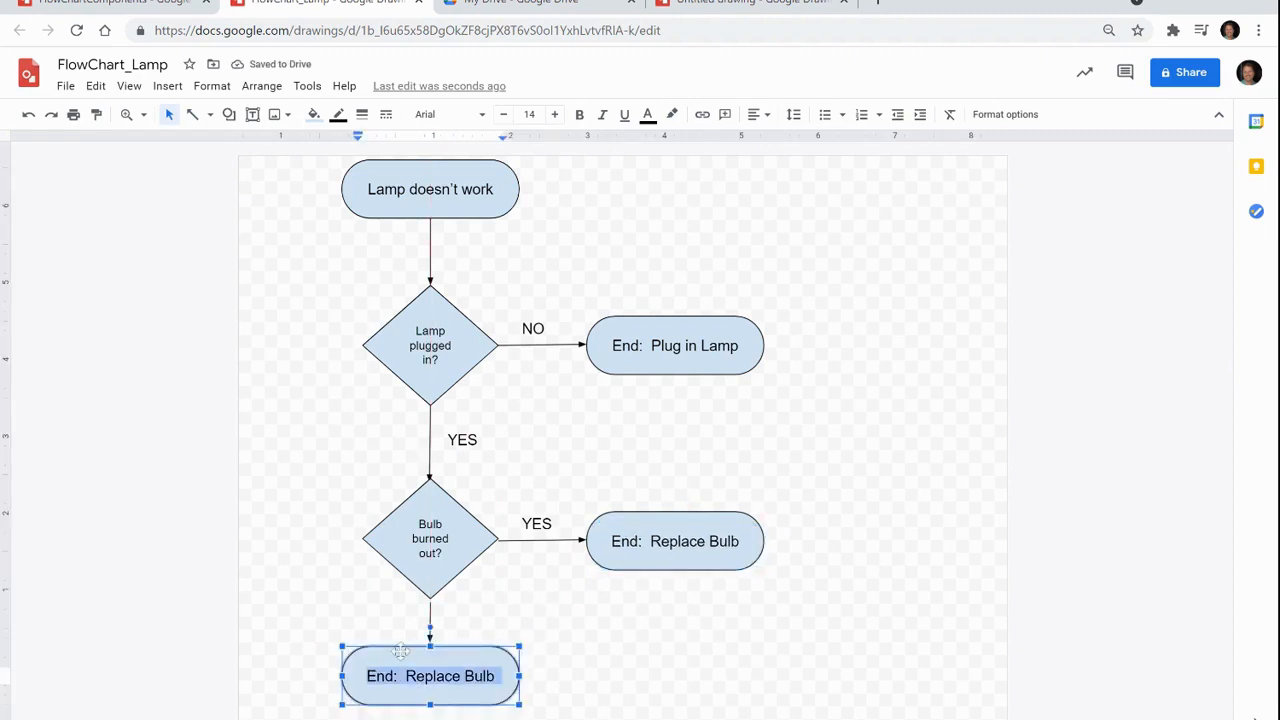
left_click(381, 676)
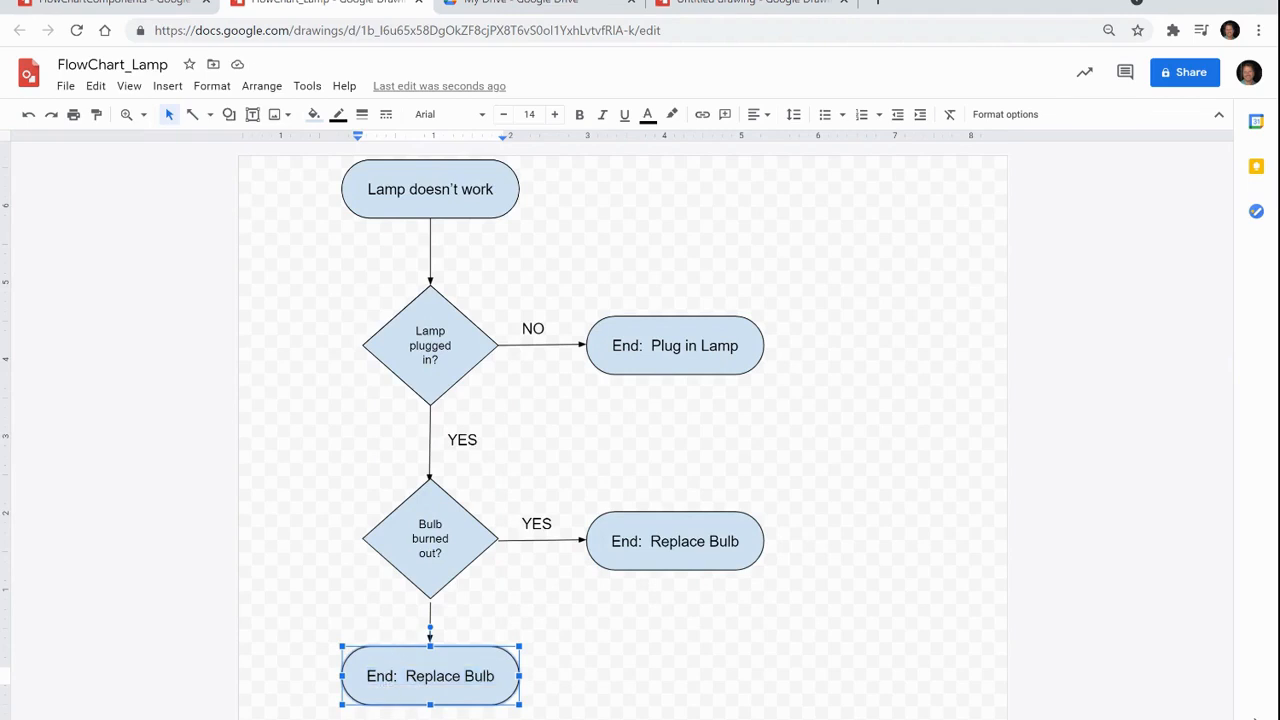
left_click_drag(405, 676, 494, 676)
type("Buy")
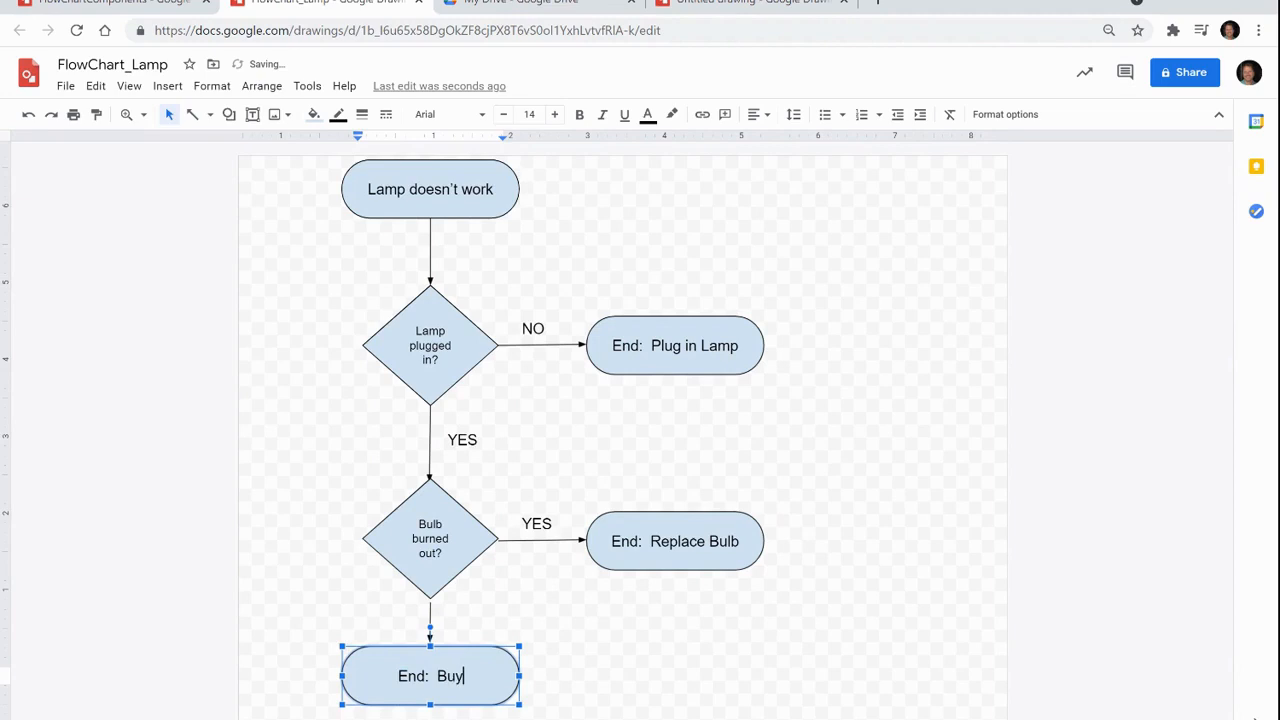
type(" new lamp")
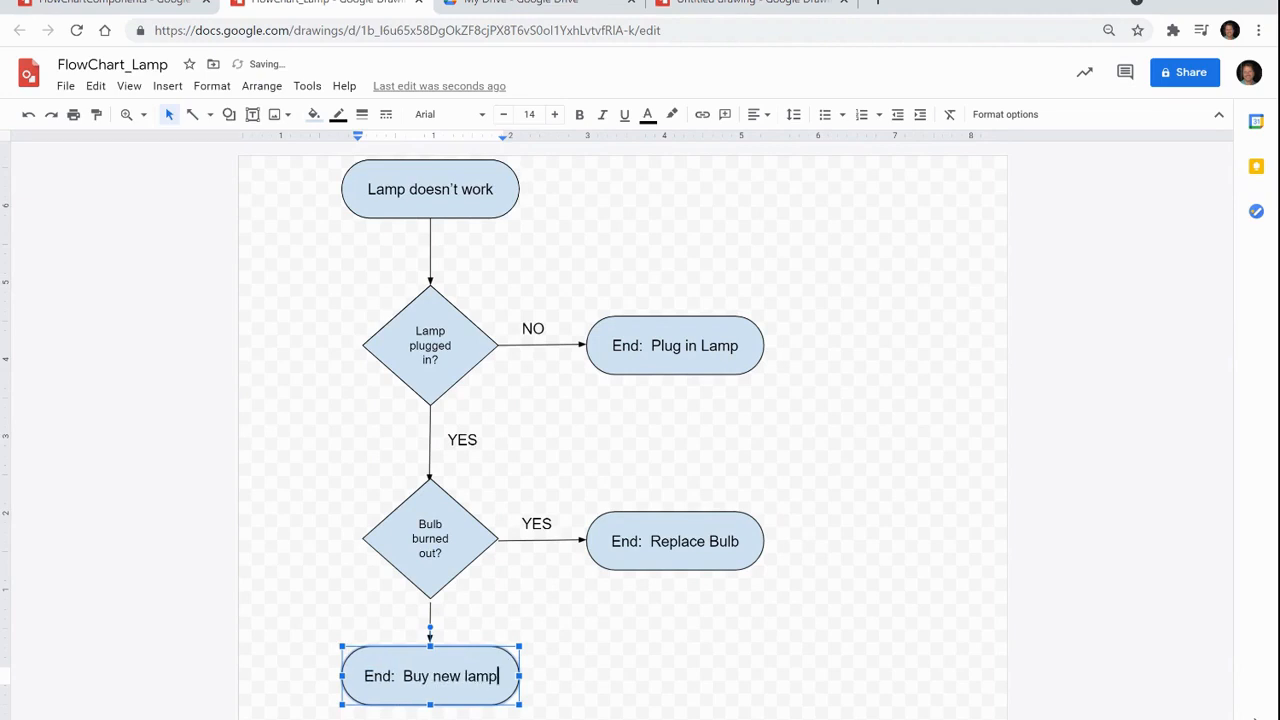
left_click(724, 642)
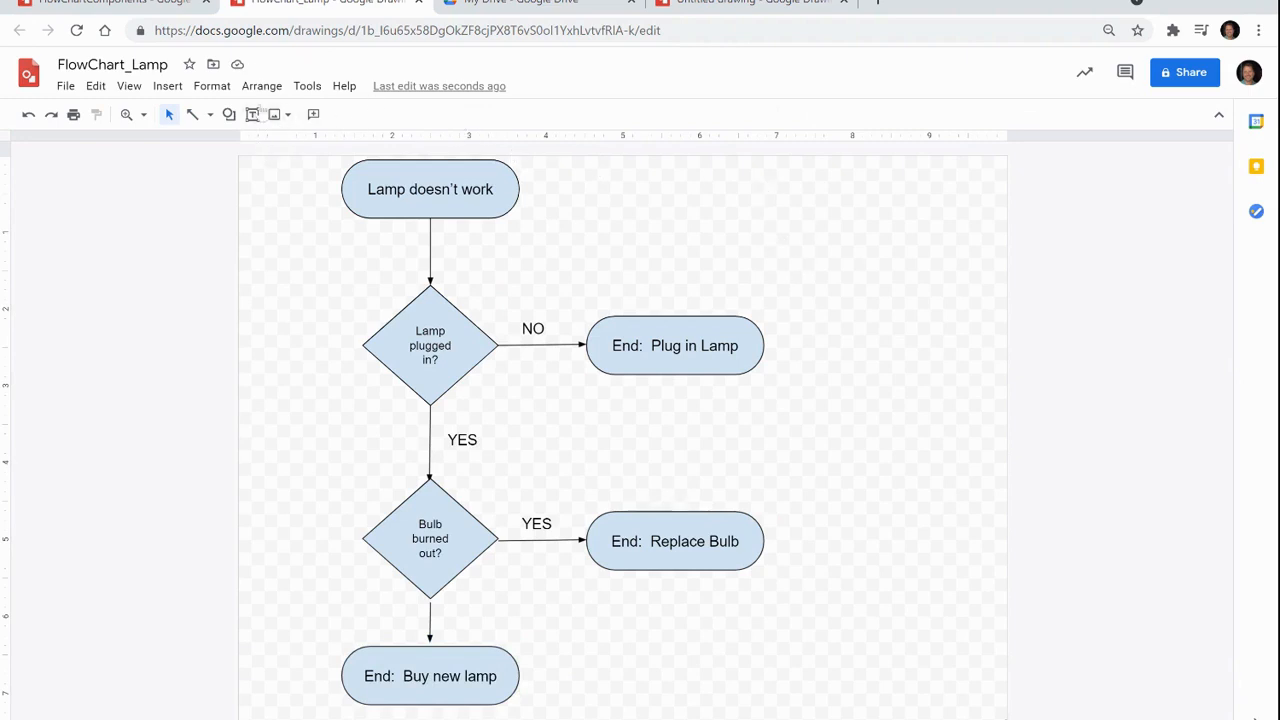
Step: Add a text box in the blank area beside the "Lamp doesn't work" shape reading "Flowchart to troubleshoot a lamp."
left_click(253, 115)
left_click_drag(624, 172, 970, 248)
type("Flowchart to")
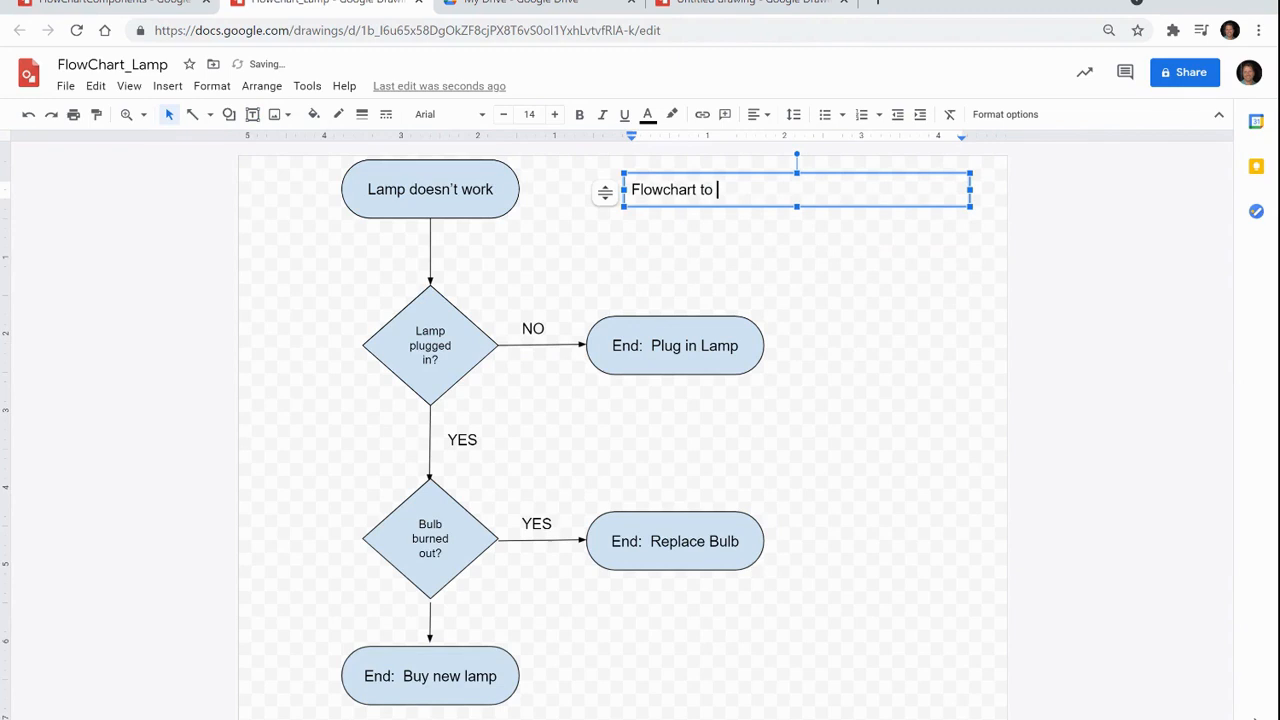
type(" troubleshoot a lamp.")
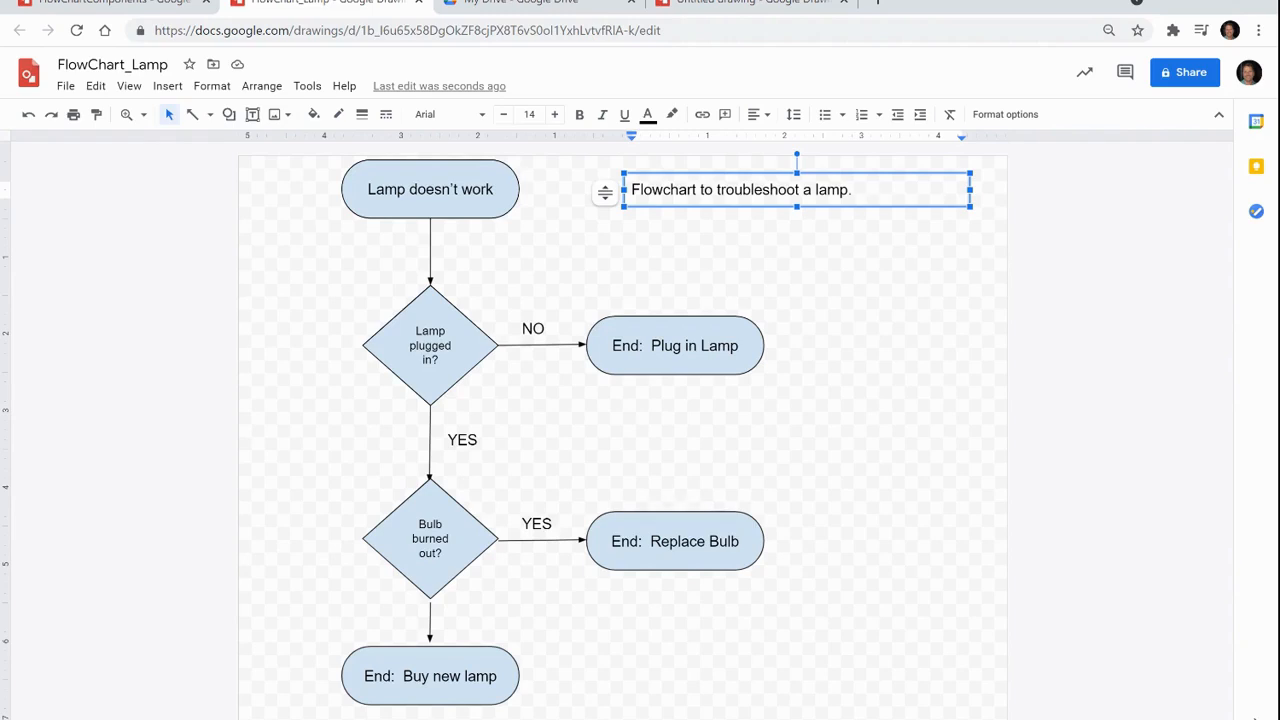
left_click(786, 298)
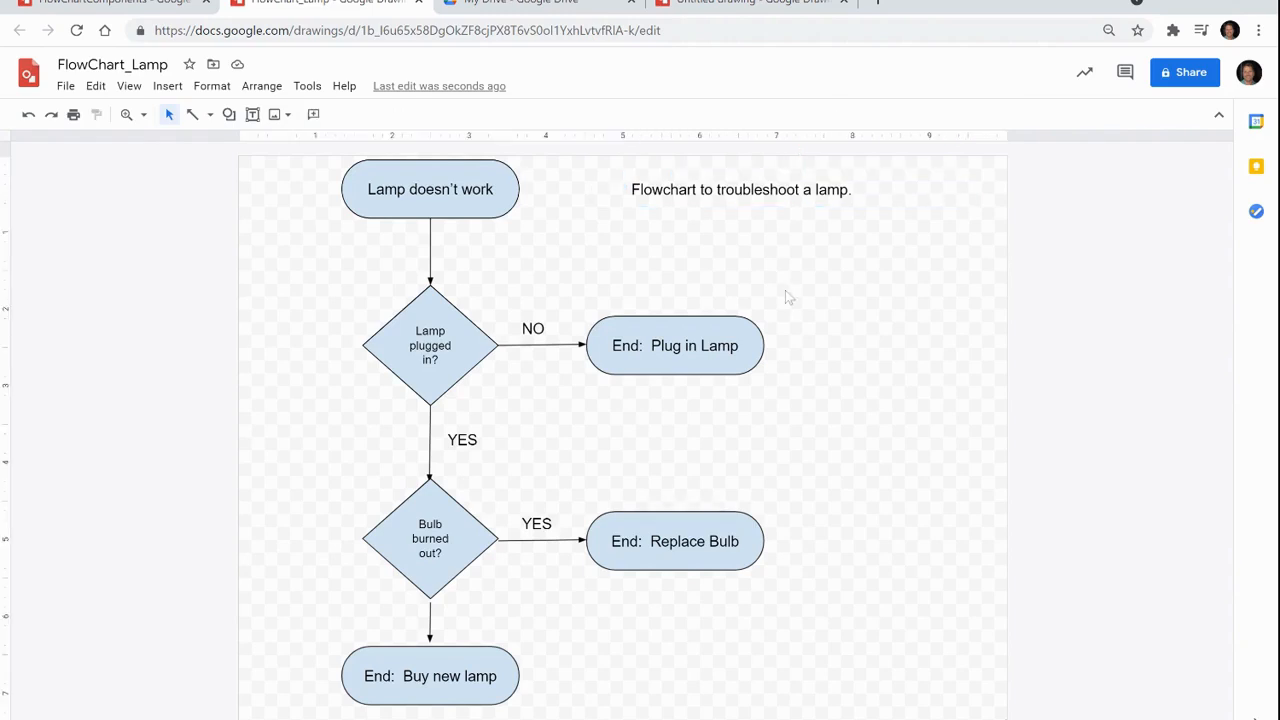